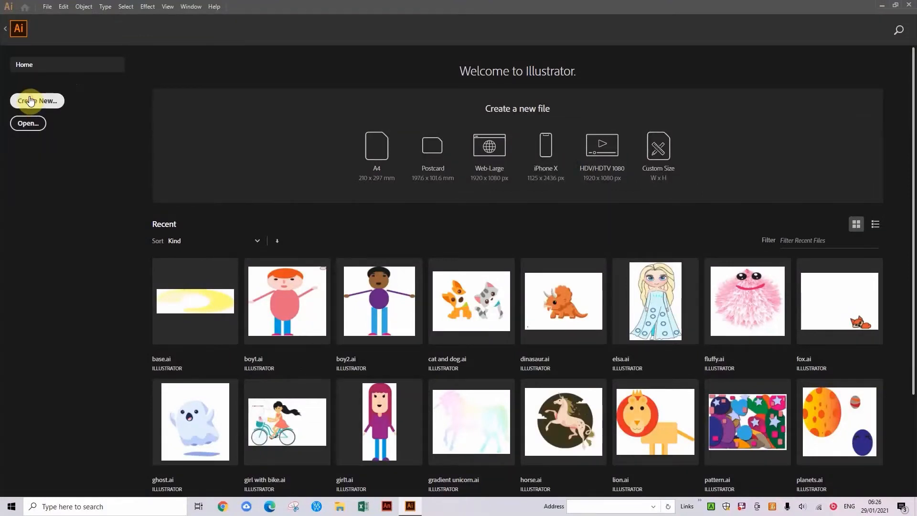
Create a new blank document and move the floating Align panel off the canvas area.
left_click(30, 100)
left_click(706, 446)
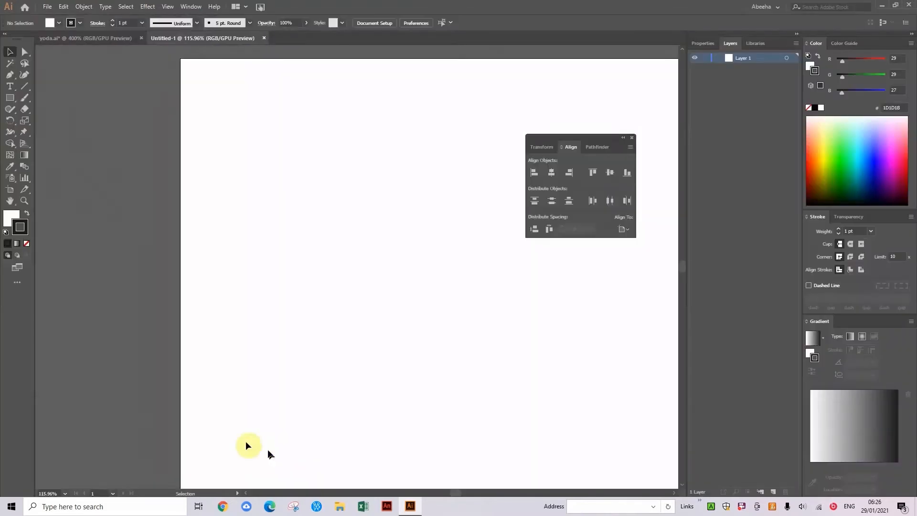
left_click_drag(442, 389, 364, 363)
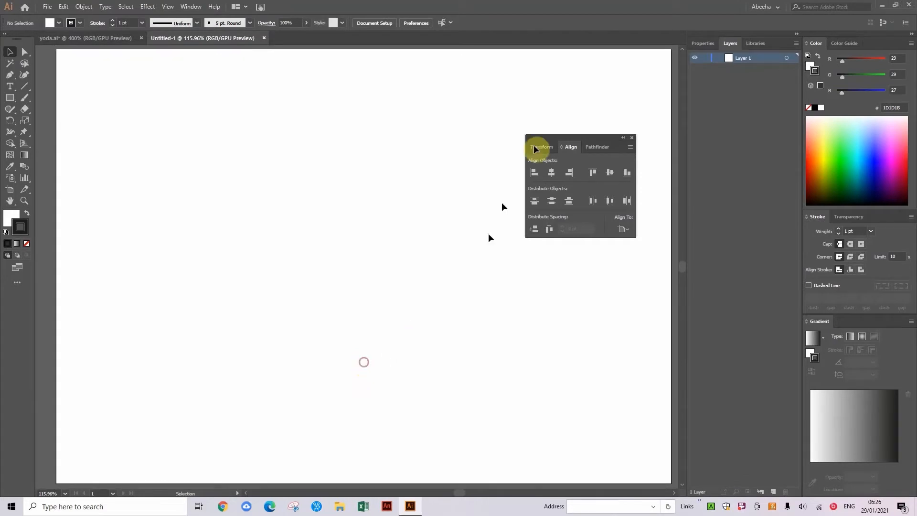
scroll(593, 138, "right", 10)
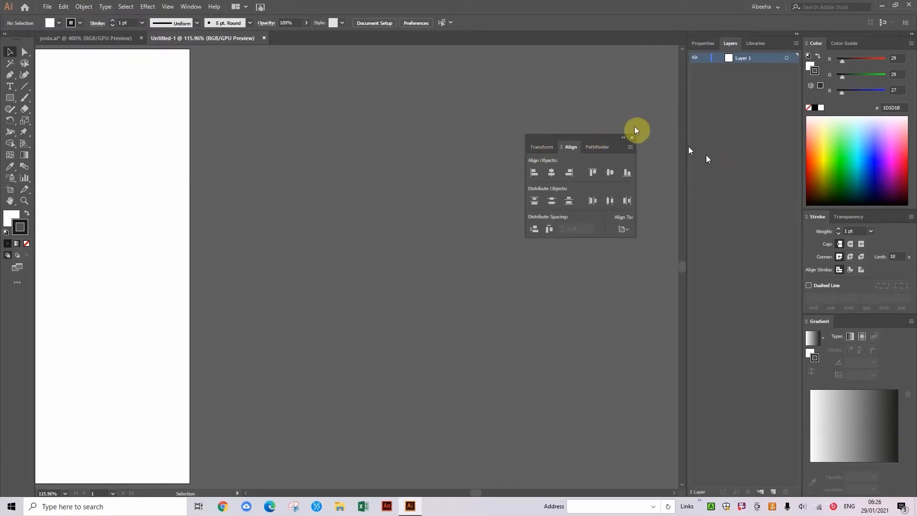
left_click_drag(581, 137, 823, 240)
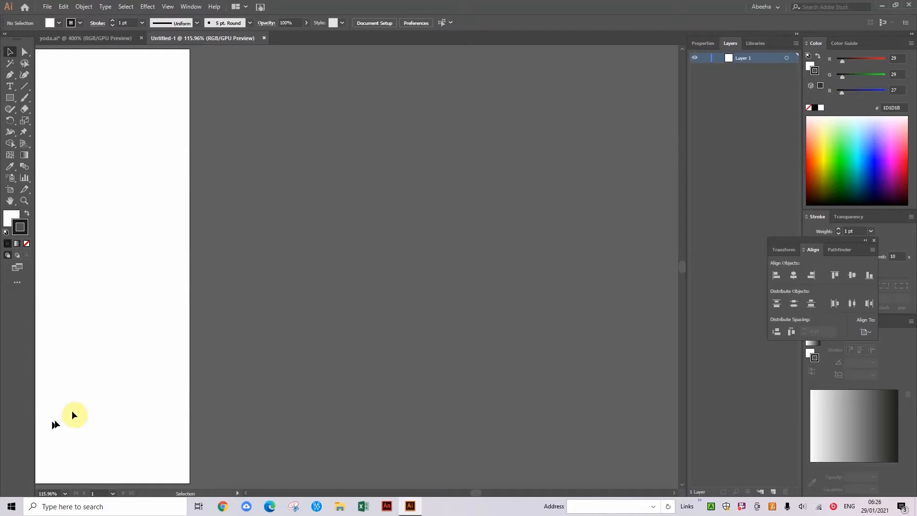
left_click_drag(113, 352, 550, 347)
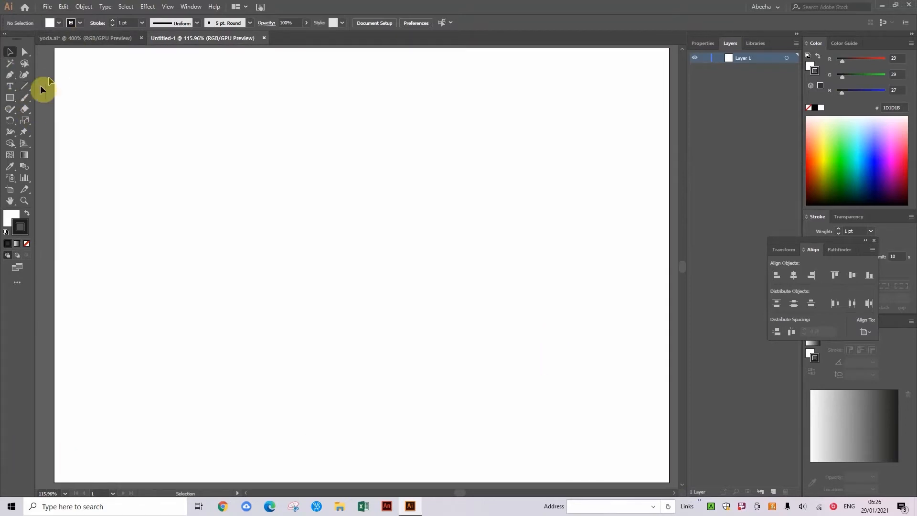
Draw a horizontal ellipse about 27 × 16 pt as the head of the figure with the Ellipse tool.
left_click(10, 98)
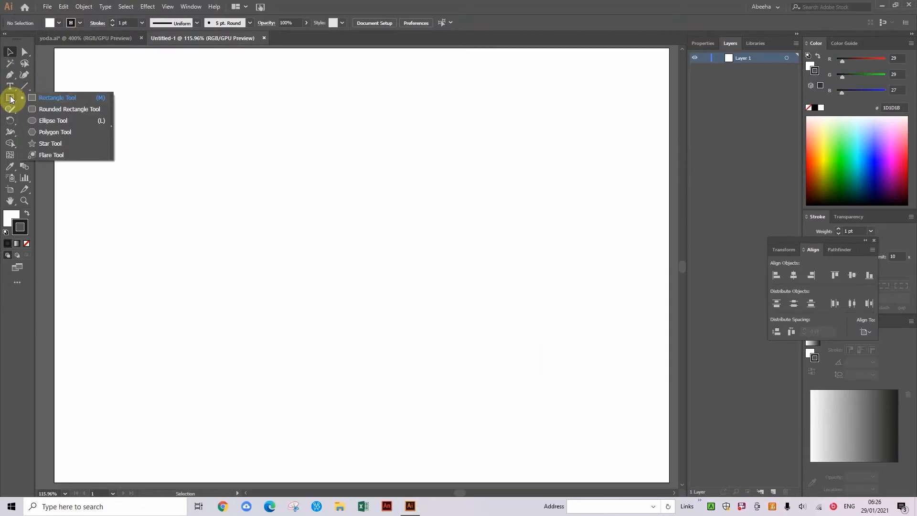
left_click(49, 121)
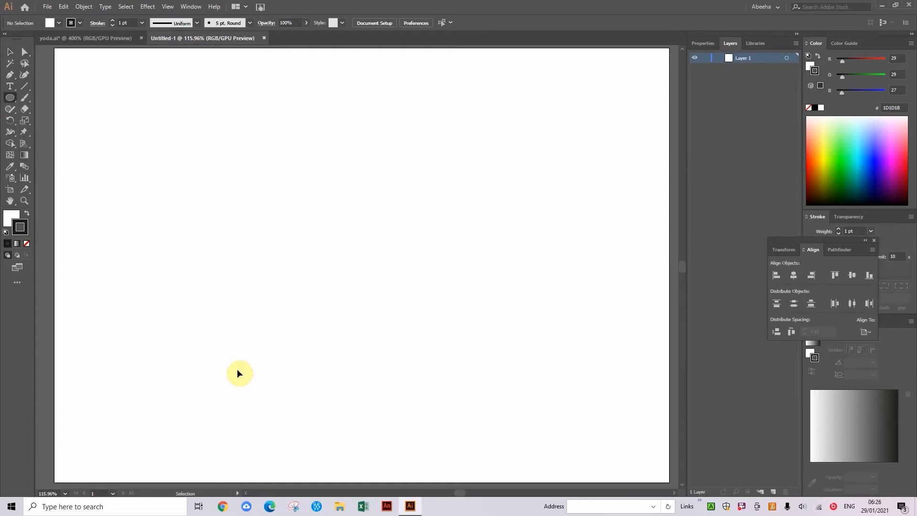
key("ctrl+shift+h")
key("ctrl+plus")
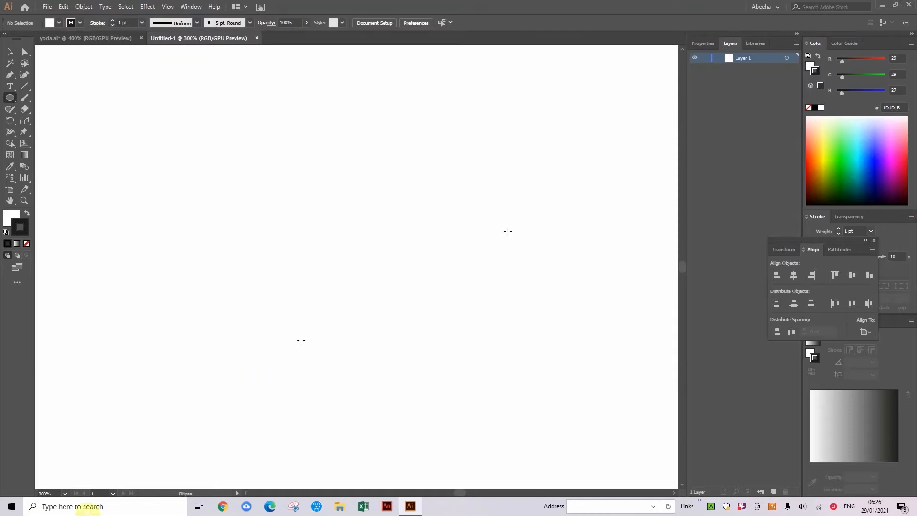
left_click_drag(278, 104, 329, 134)
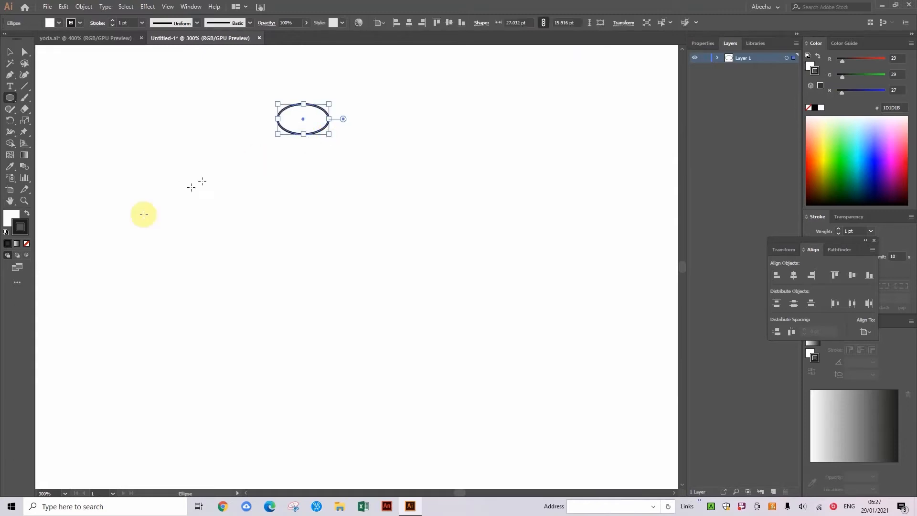
left_click(9, 51)
left_click(182, 84)
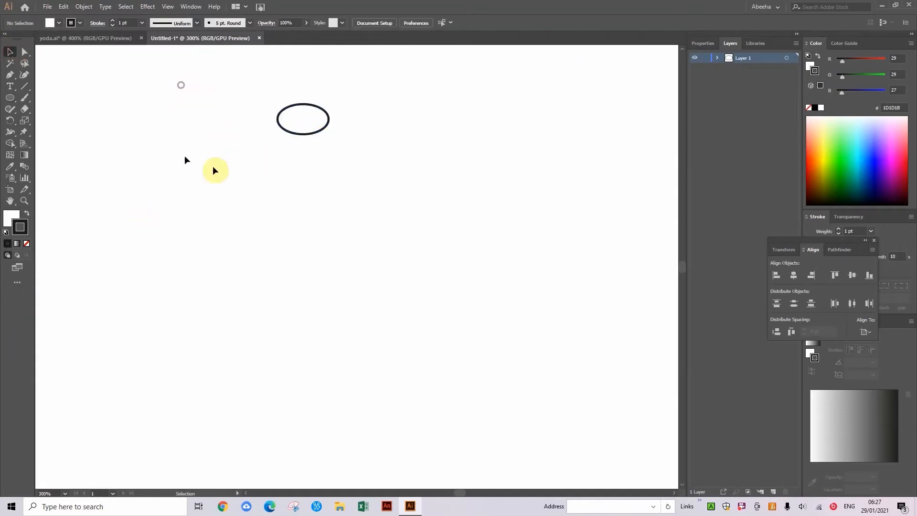
Add an upright ellipse about 16 × 25 pt overlapping the head's lower edge and a narrow one about 7 × 20 pt centred beneath it.
left_click(9, 99)
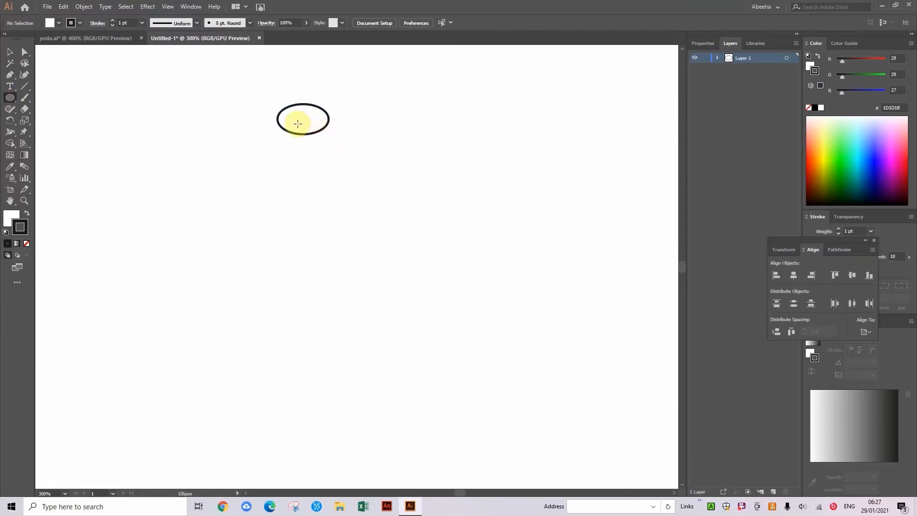
left_click_drag(298, 120, 305, 154)
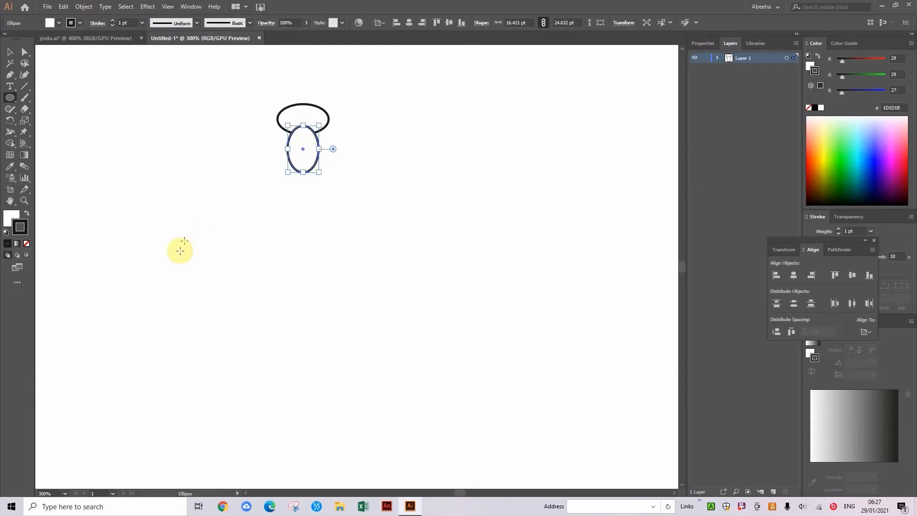
left_click_drag(183, 204, 311, 185)
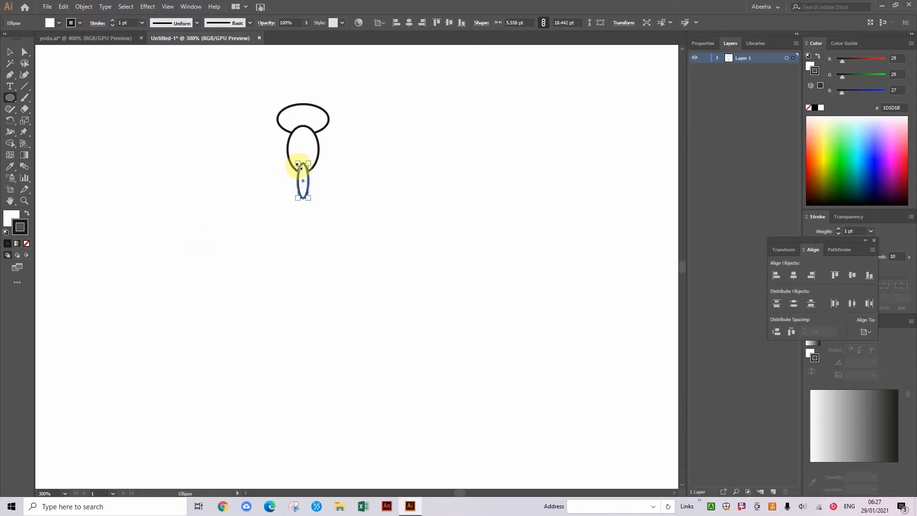
left_click_drag(298, 164, 292, 158)
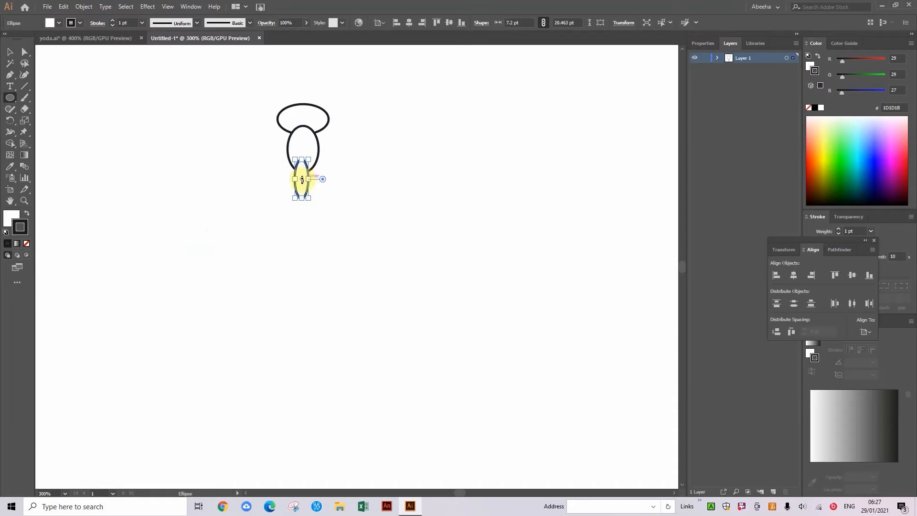
left_click(10, 52)
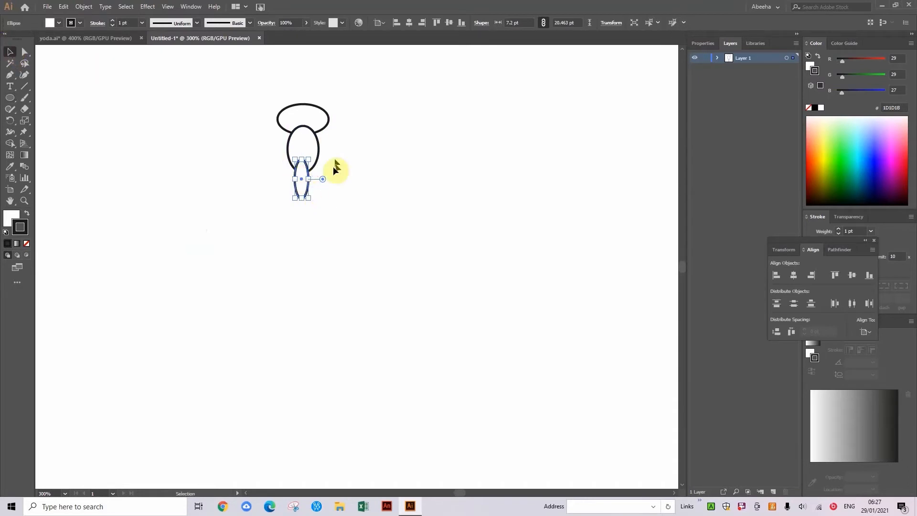
left_click_drag(309, 190, 311, 185)
left_click(353, 245)
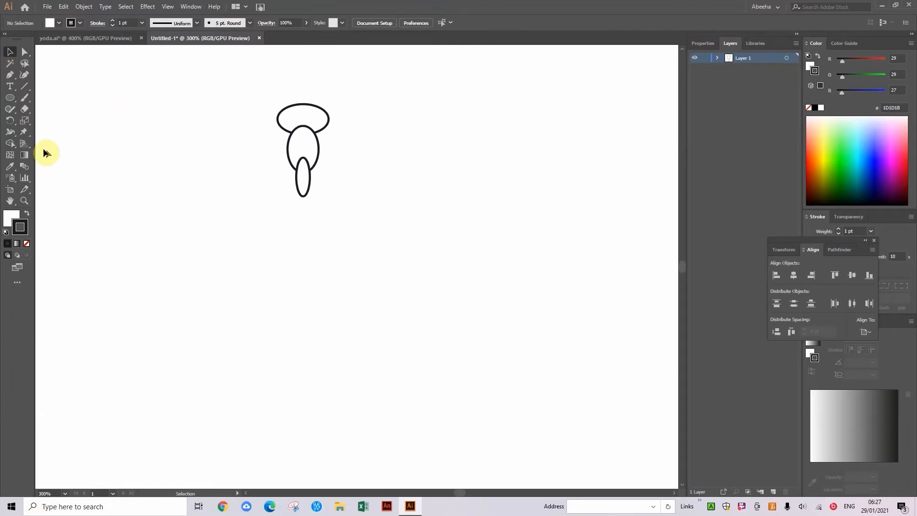
Draw a polygon about 50 × 57 pt beside the body and reduce it to a triangle.
left_click(10, 98)
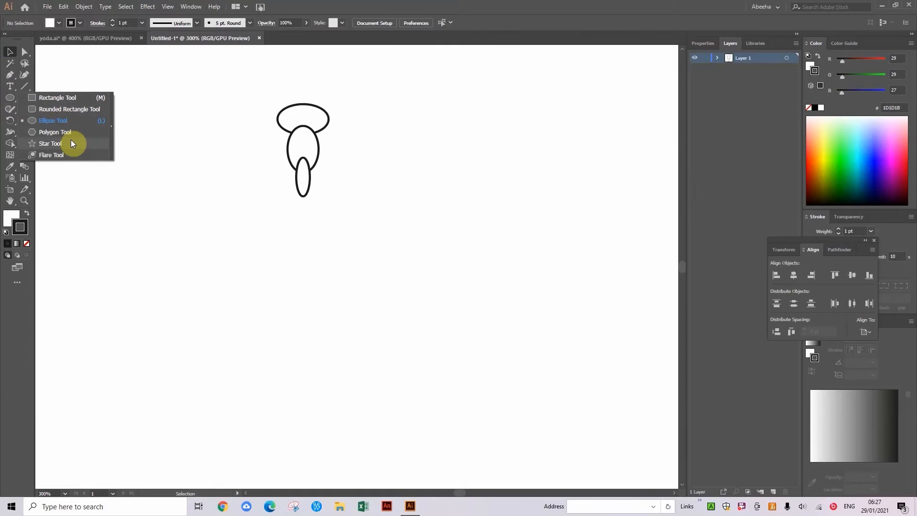
left_click(71, 133)
left_click_drag(115, 137, 160, 162)
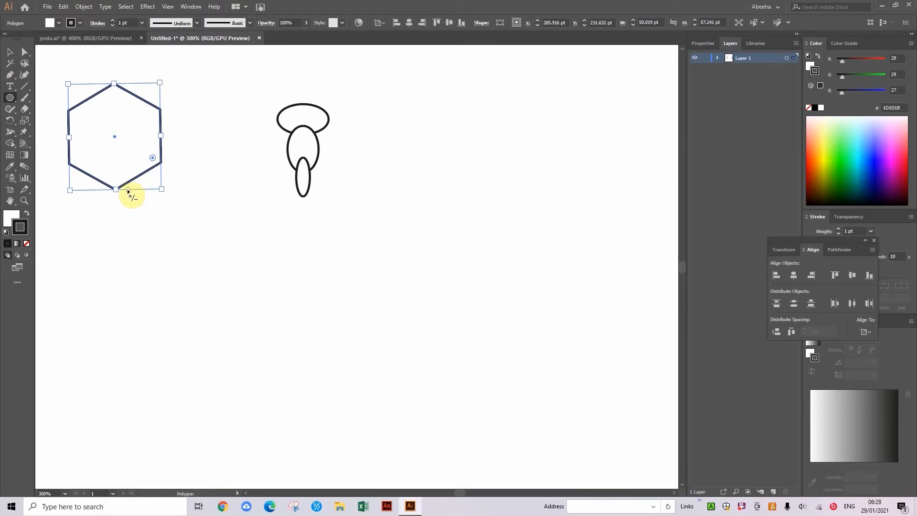
left_click_drag(127, 191, 152, 190)
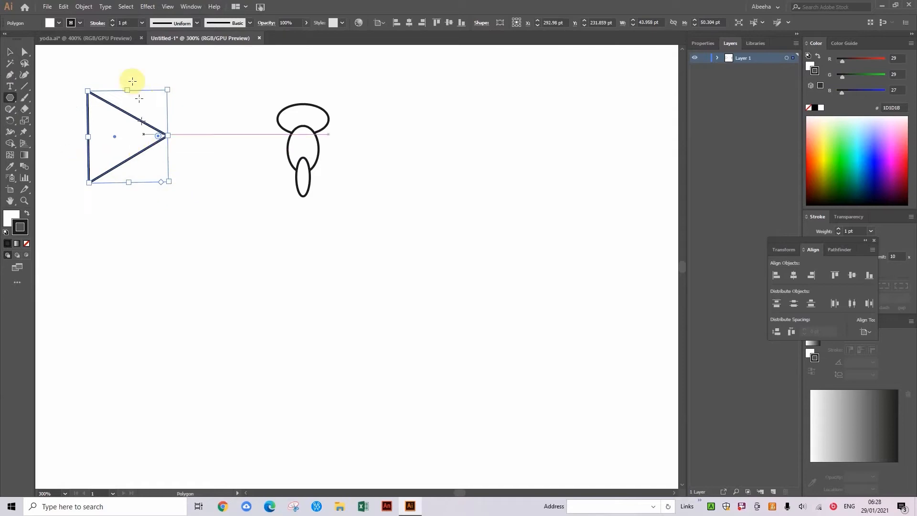
Rotate and stretch the triangle to about 81 × 53 pt, placing its pointed end over the middle ellipse.
left_click_drag(175, 183, 158, 229)
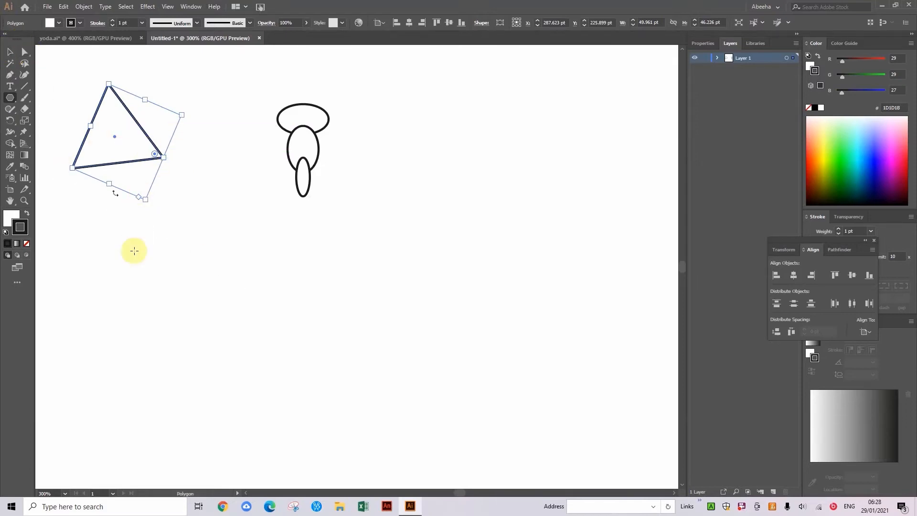
left_click_drag(145, 205, 207, 220)
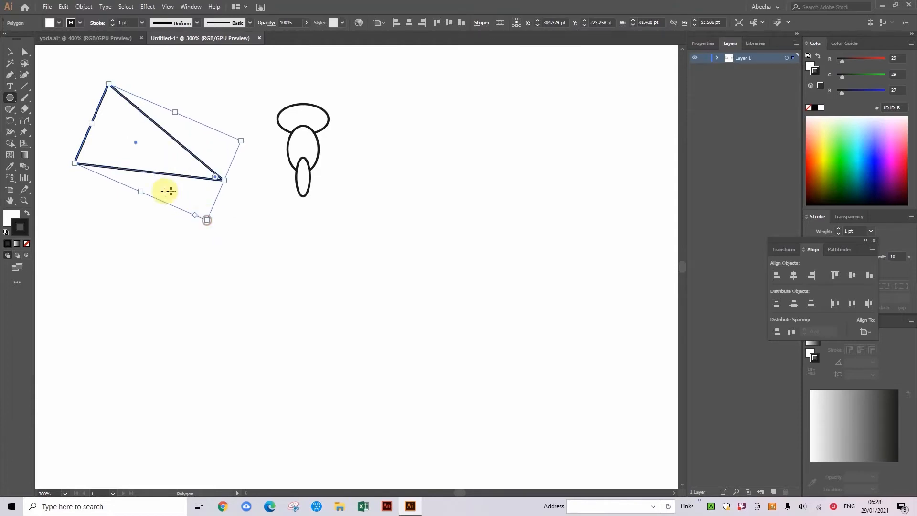
left_click_drag(139, 148, 218, 118)
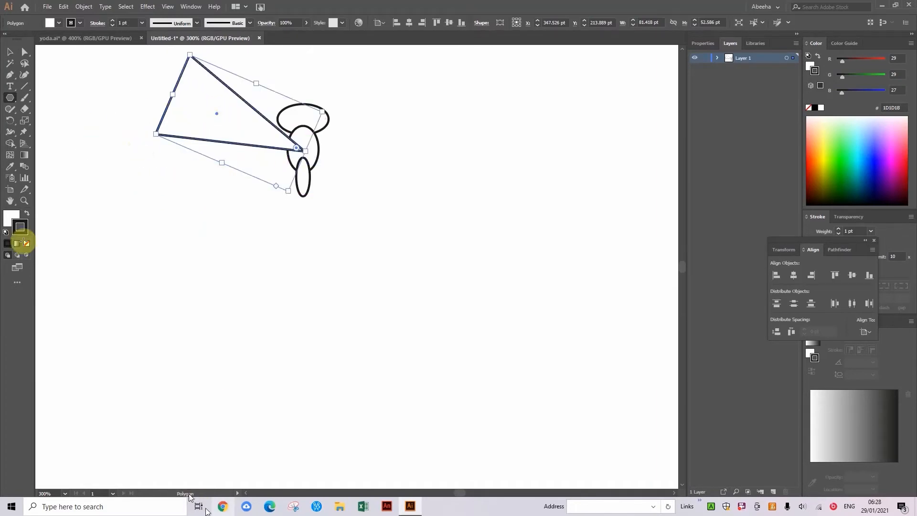
Round the triangle's two outer corners into a wing shape, with radii of about 14.7 pt above and 19.3 pt below.
left_click(24, 53)
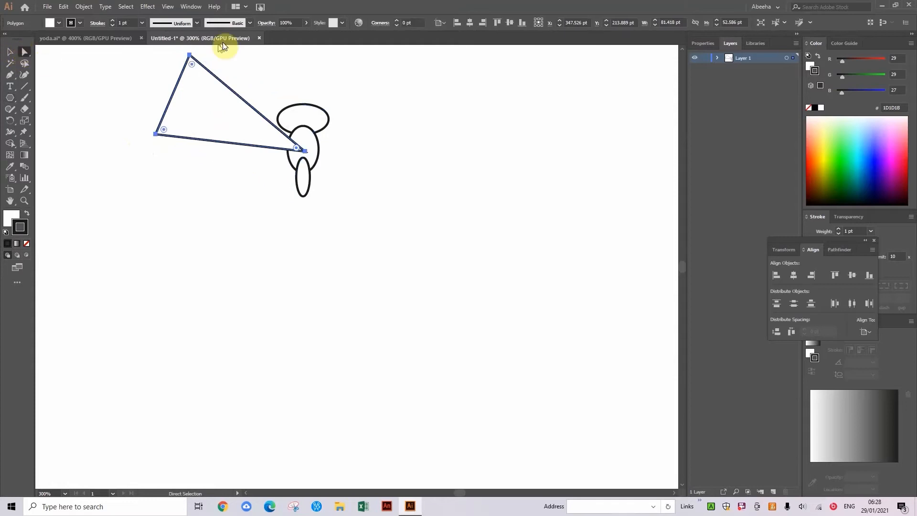
left_click(190, 55)
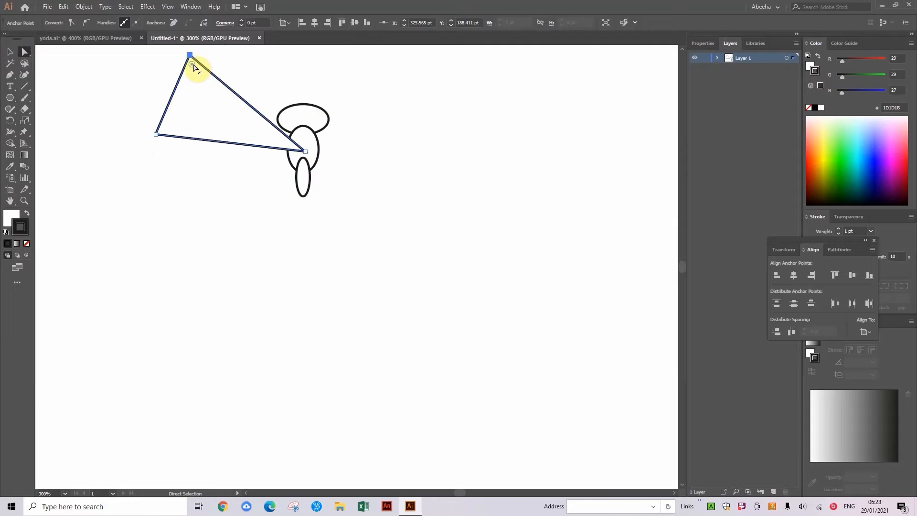
left_click_drag(193, 67, 208, 101)
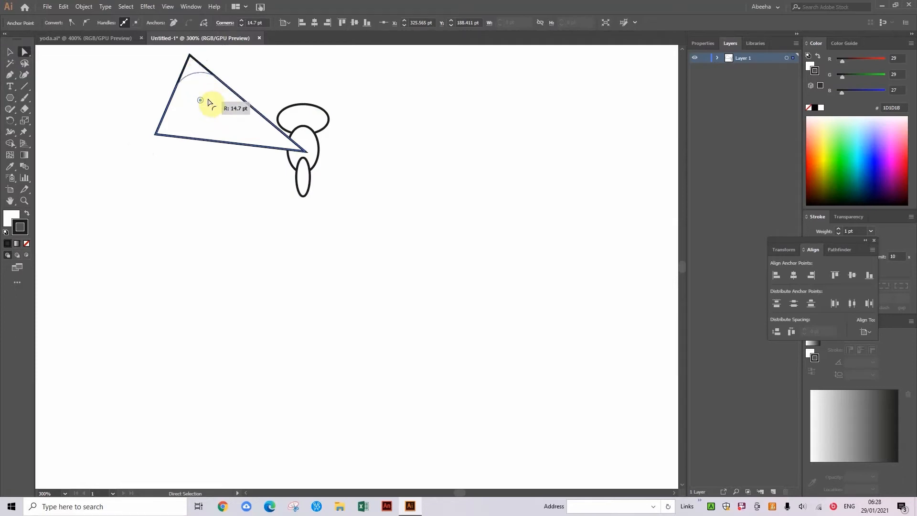
left_click(158, 135)
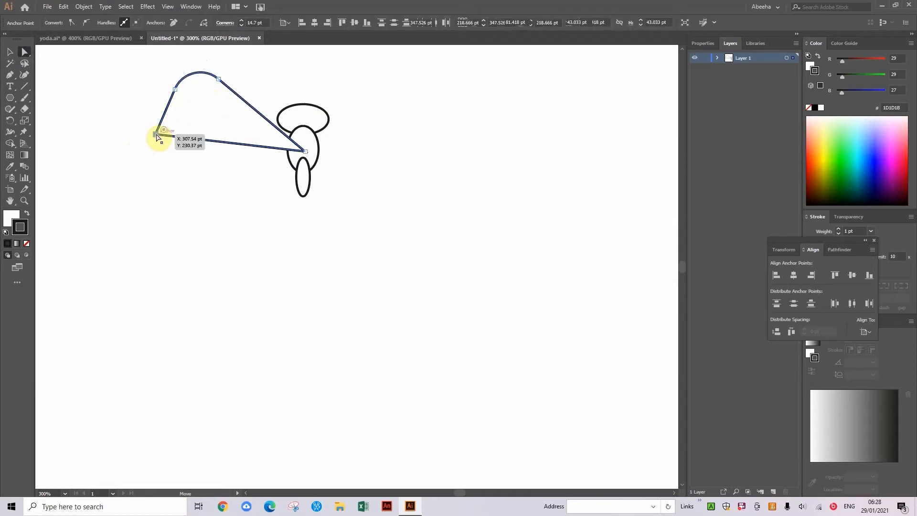
left_click_drag(166, 131, 210, 111)
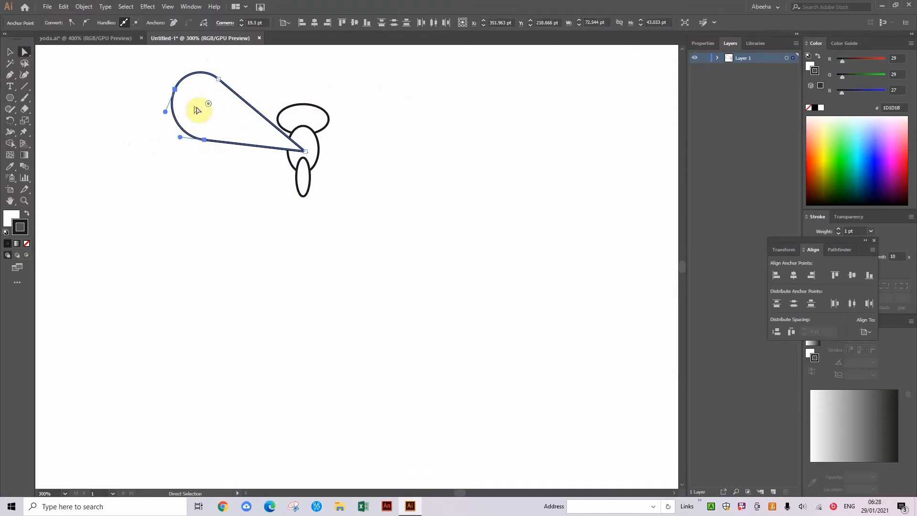
mouse_move(209, 105)
left_mouse_down()
mouse_move(194, 118)
mouse_move(207, 104)
left_mouse_up()
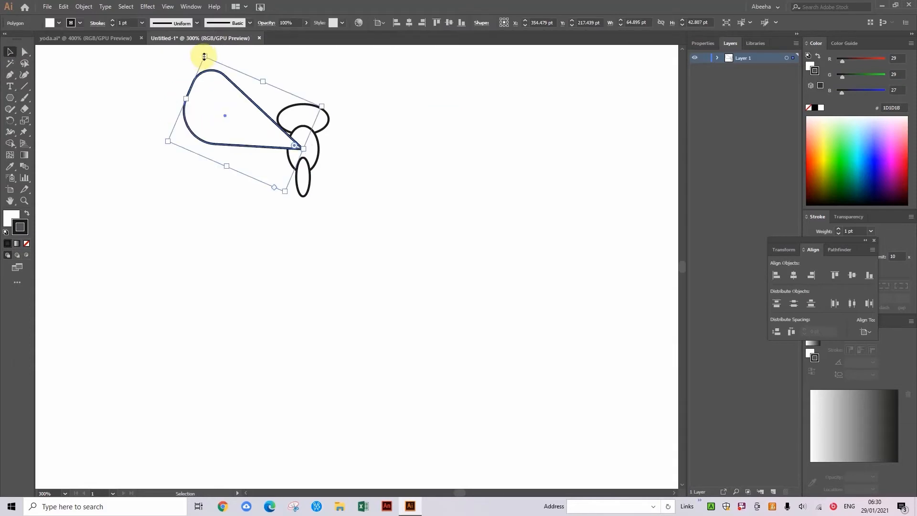
Shrink the wing to about 63 × 41 pt and position its tip on the middle ellipse.
left_click_drag(204, 57, 202, 65)
mouse_move(222, 117)
left_mouse_down()
mouse_move(233, 118)
mouse_move(223, 111)
left_mouse_up()
left_click(107, 110)
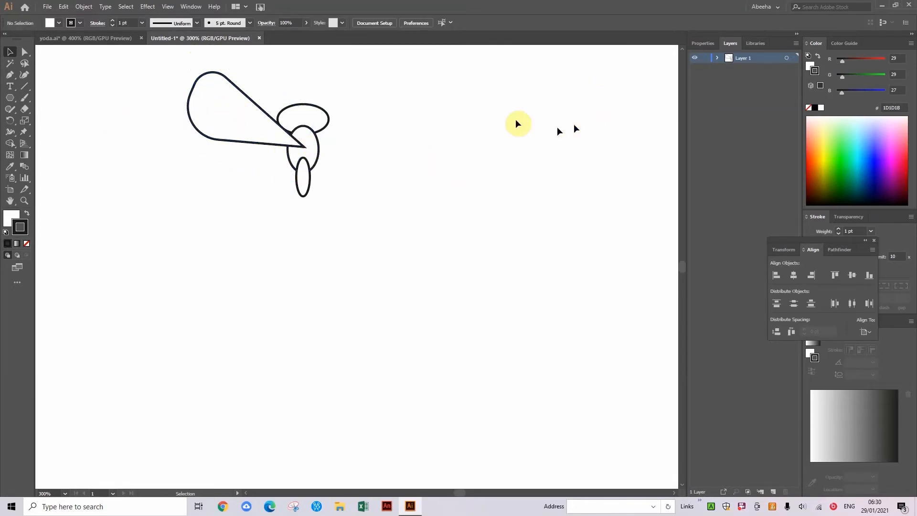
Reflect a copy of the wing across the vertical axis and place it on the opposite side of the body.
left_click(198, 107)
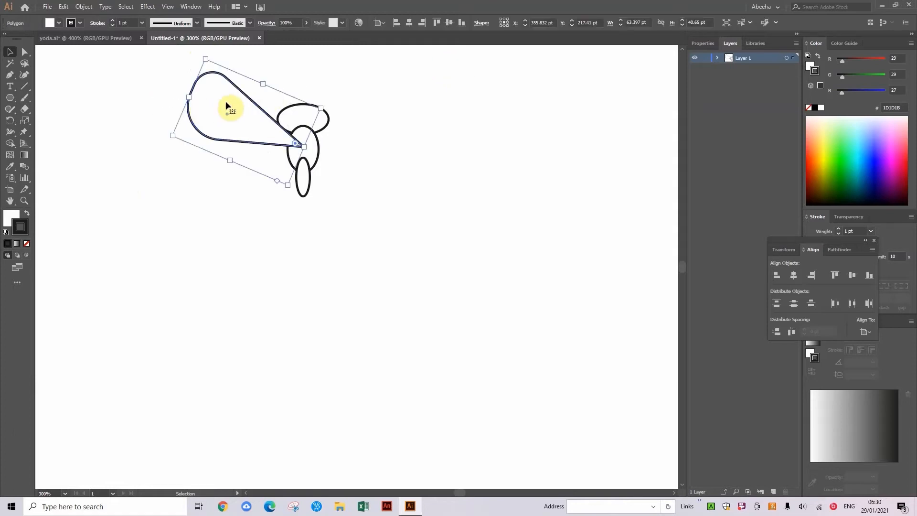
right_click(228, 103)
mouse_move(321, 241)
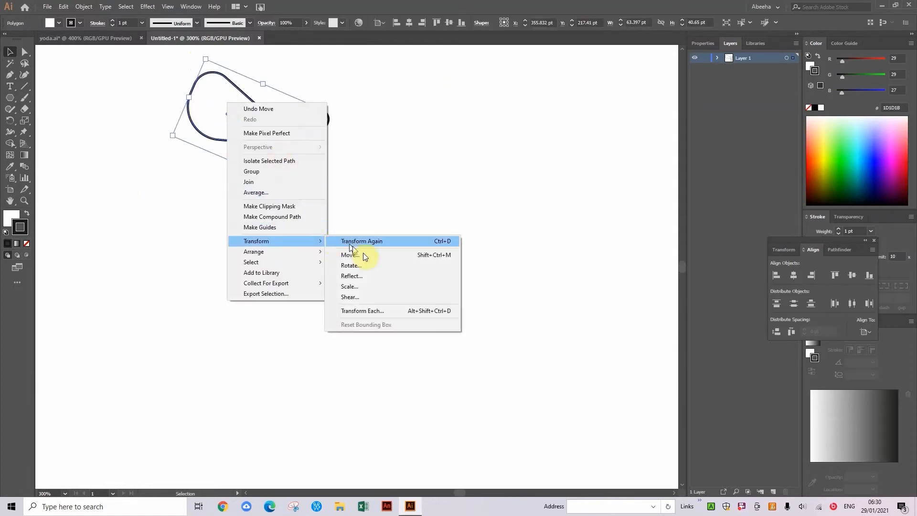
left_click(395, 276)
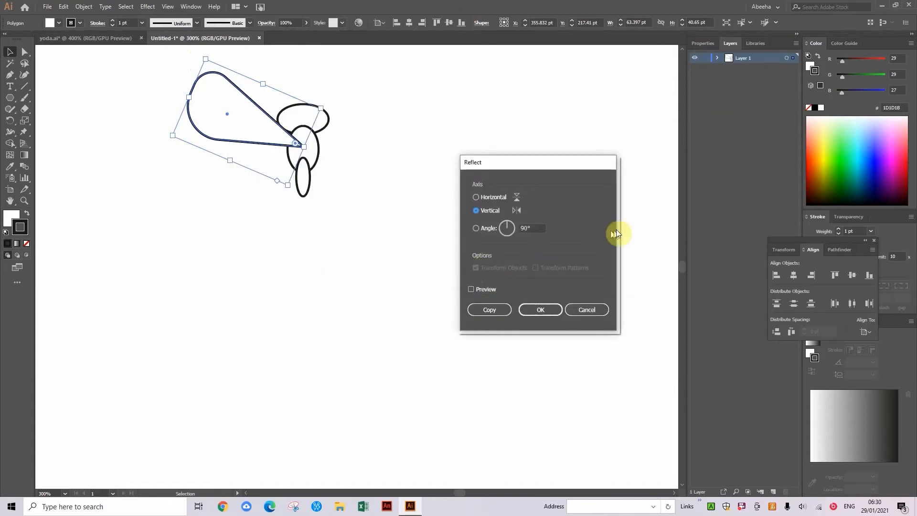
left_click(487, 310)
left_click_drag(281, 113, 394, 111)
left_click(571, 197)
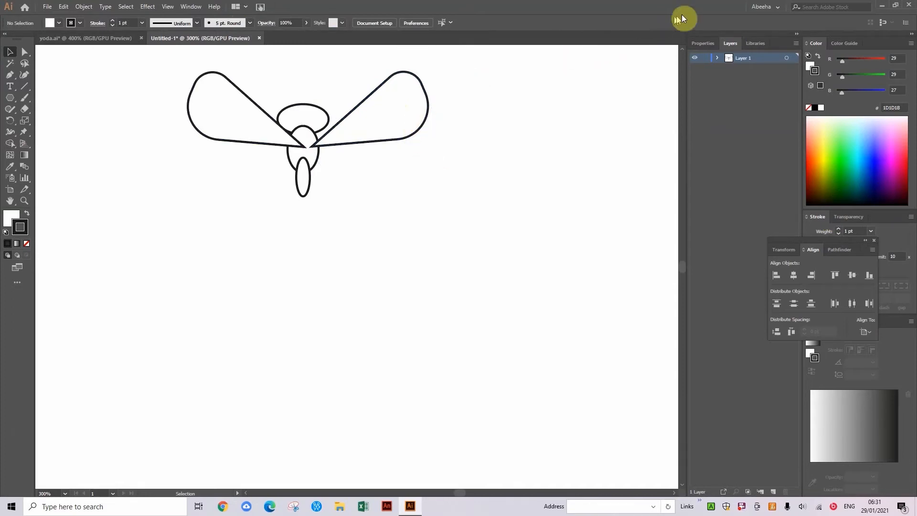
Select the whole winged figure and centre its body between the two wings.
left_click_drag(444, 65, 163, 215)
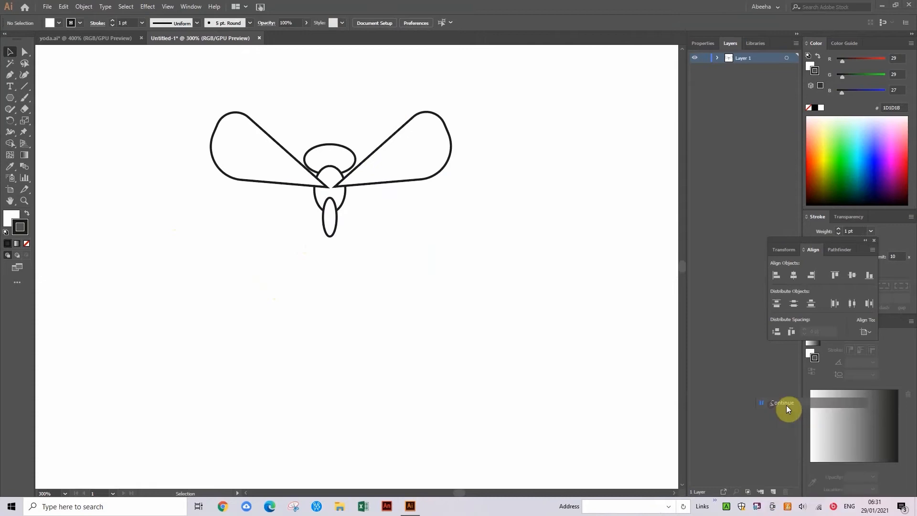
left_click(787, 406)
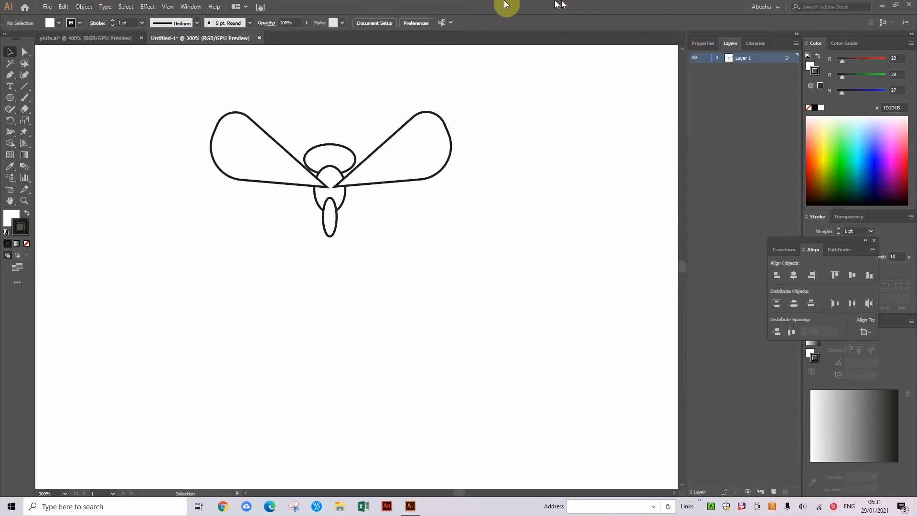
Draw a large lower-wing ellipse of about 92 × 63 pt on the left side of the body, overlapping the upper wing and tail.
left_click(8, 100)
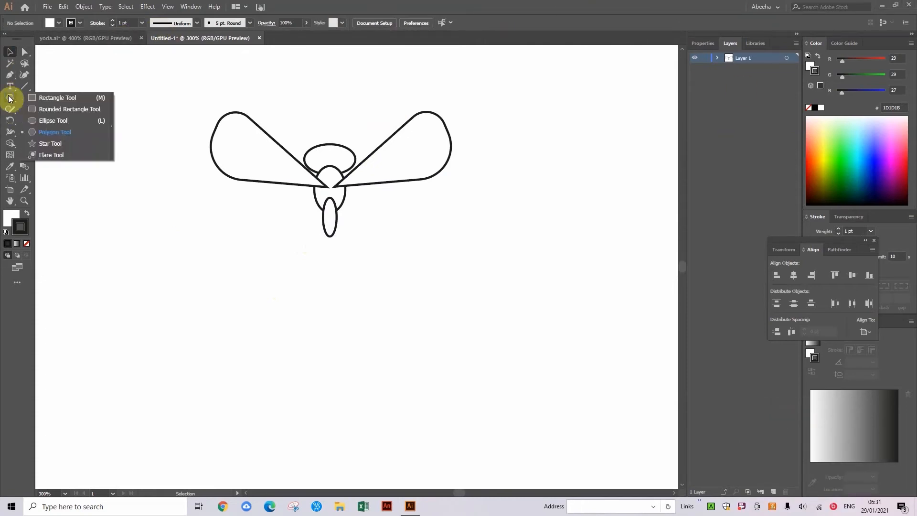
left_click(36, 119)
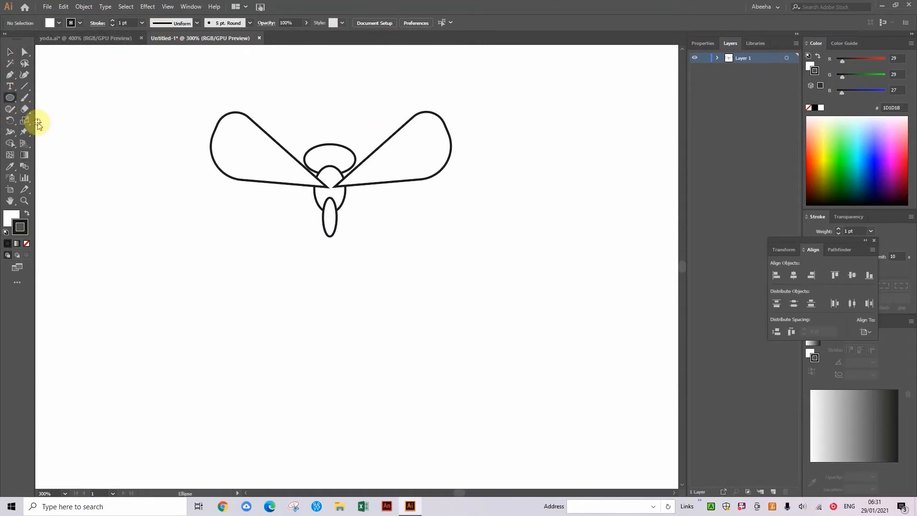
left_click_drag(322, 193, 142, 317)
left_click_drag(234, 255, 252, 222)
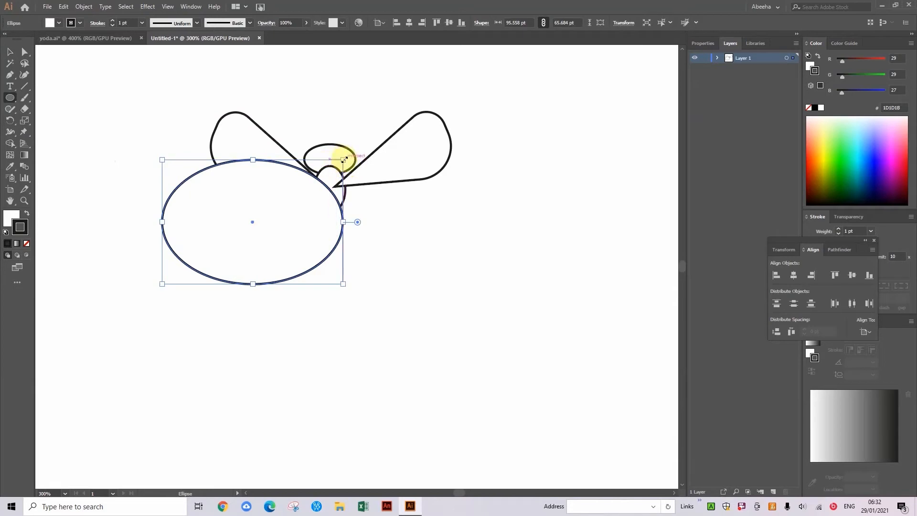
left_click_drag(343, 160, 331, 168)
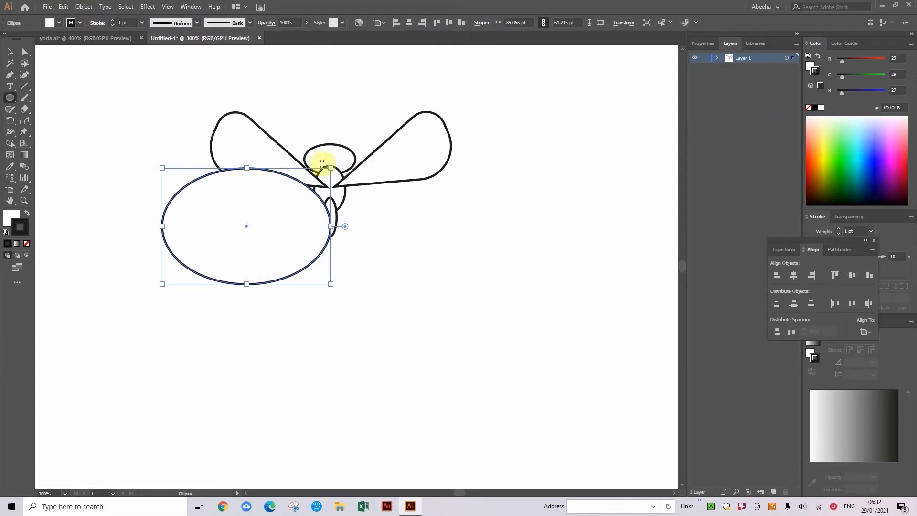
left_click_drag(327, 167, 337, 164)
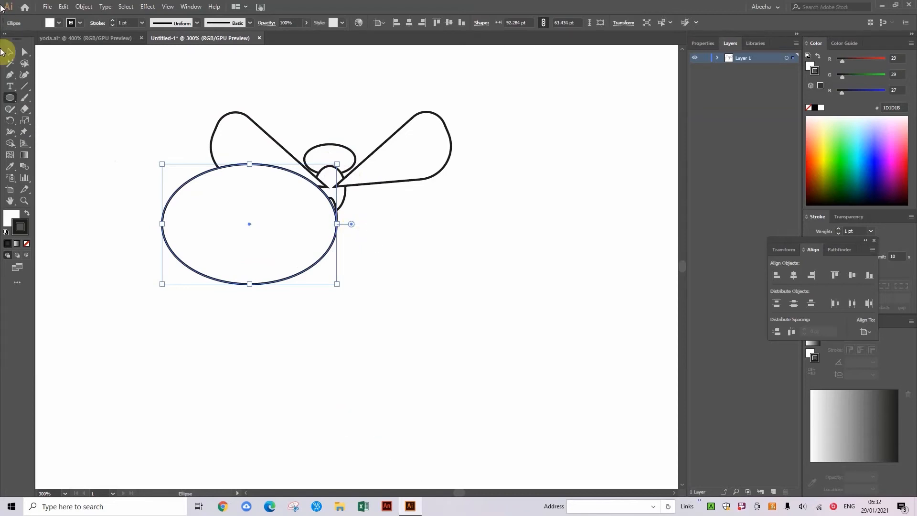
Remove the fill from all shapes of the figure, keeping only their outlines.
left_click(8, 52)
left_click_drag(142, 78, 337, 191)
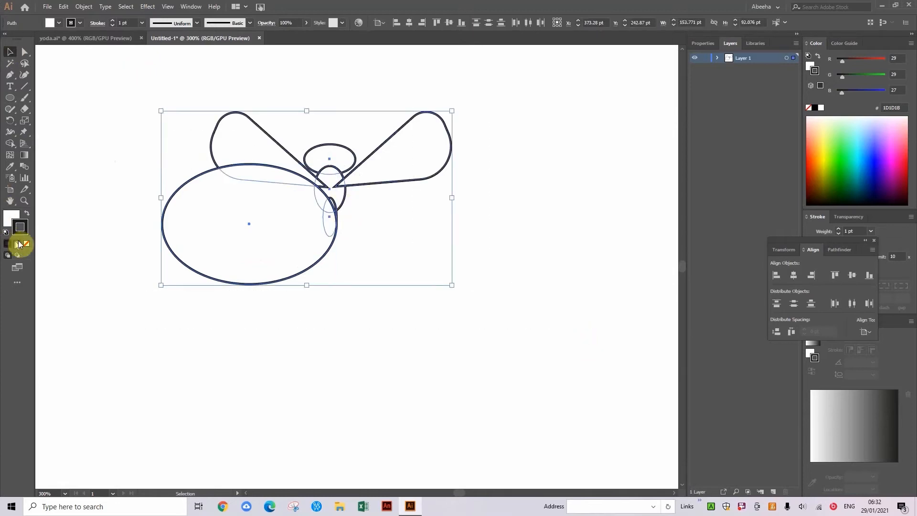
key("x")
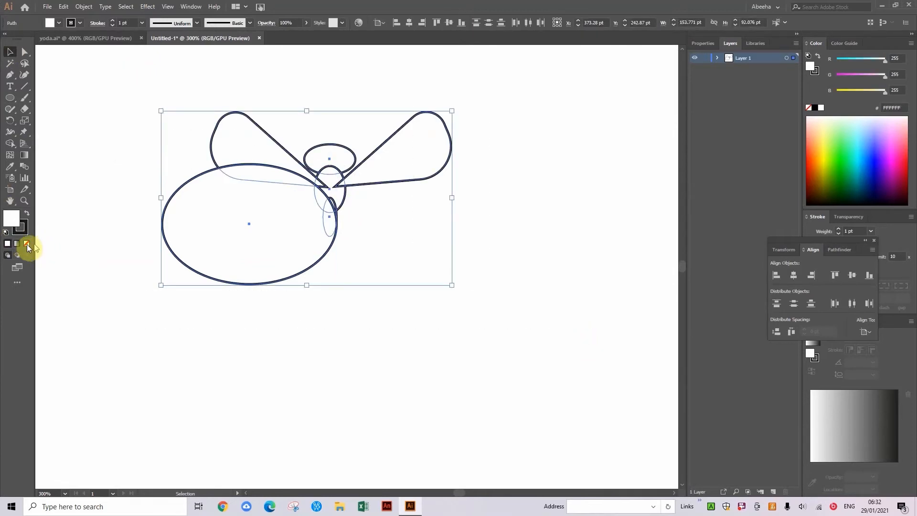
left_click(27, 244)
left_click(393, 292)
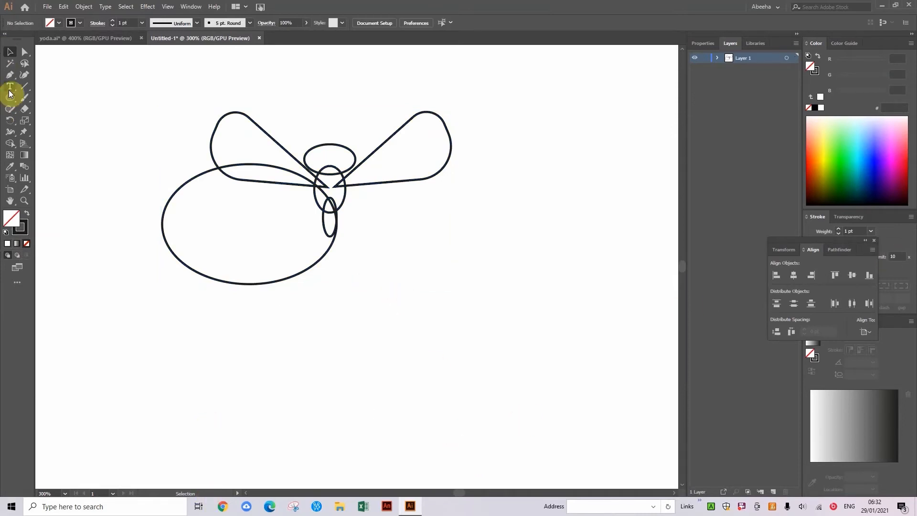
Copy the lower-wing ellipse to the opposite side of the body and narrow the original to about 83 × 63 pt.
left_click_drag(147, 169, 249, 253)
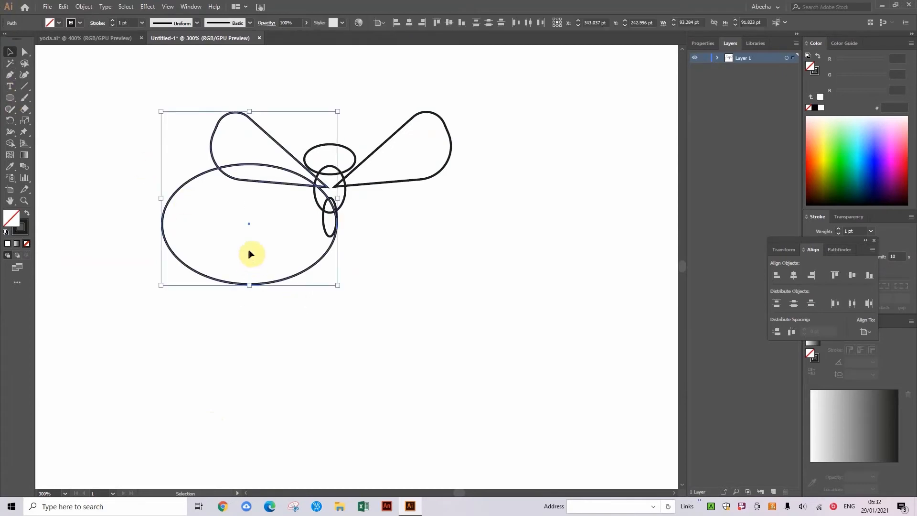
left_click(88, 184)
left_click(163, 219)
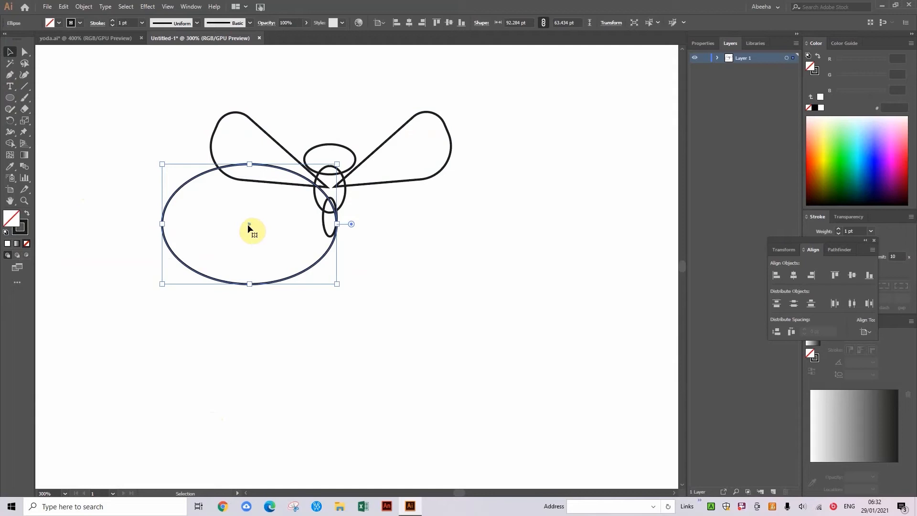
left_click_drag(246, 222, 406, 220)
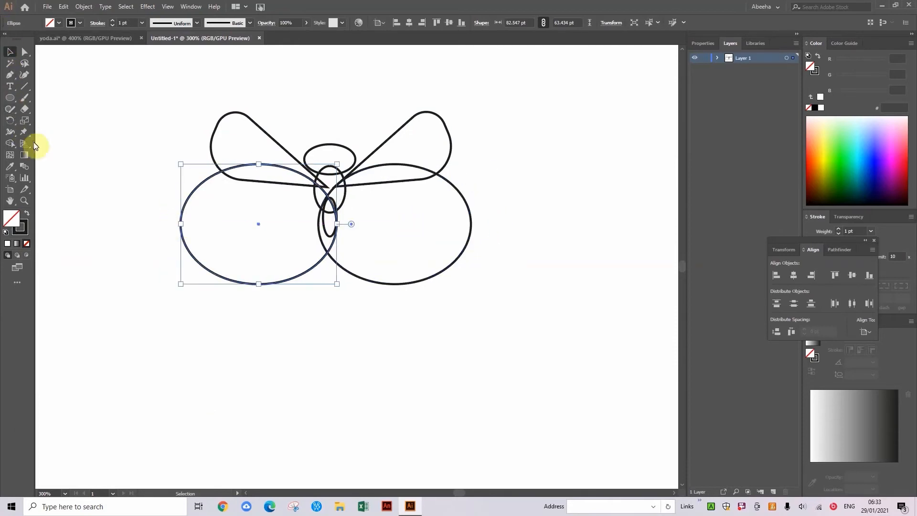
Select all artwork and use Shape Builder to erase the left wing ellipse's inner edge and the tail's overlapping line inside the body.
left_click(10, 144)
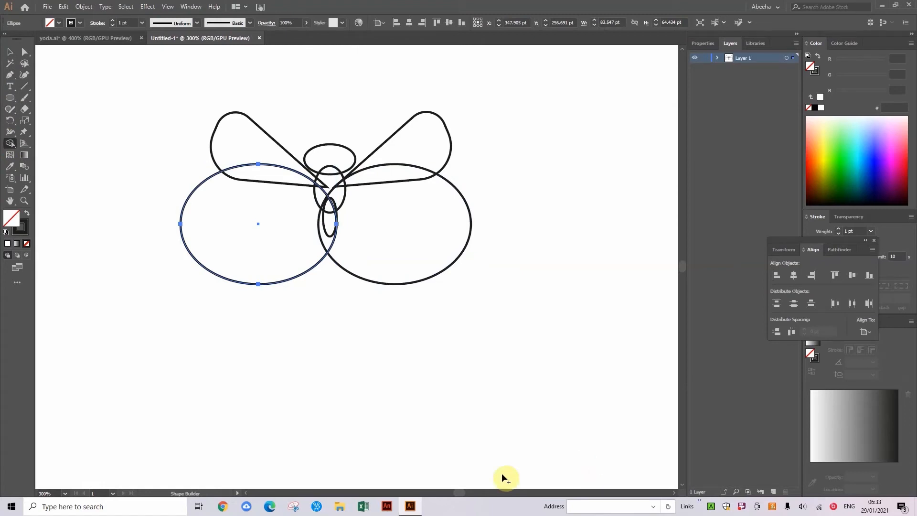
key("v")
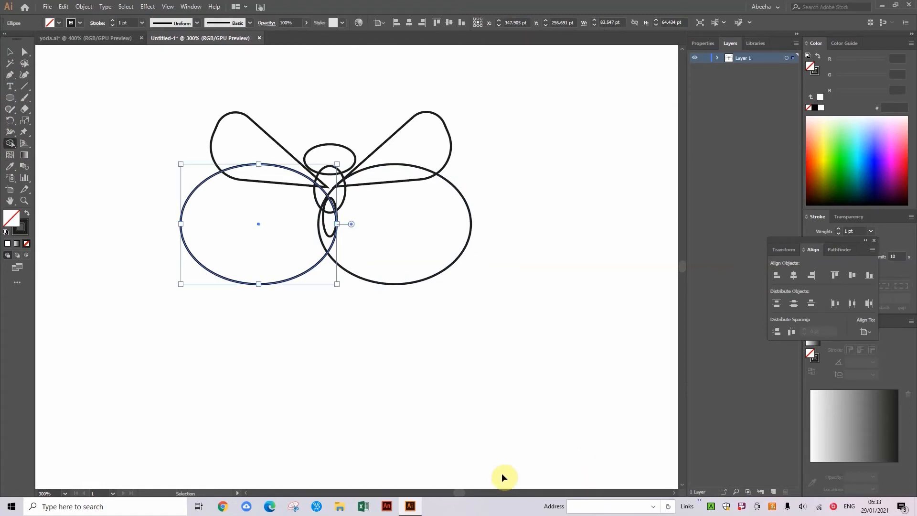
key("ctrl+a")
key("shift+m")
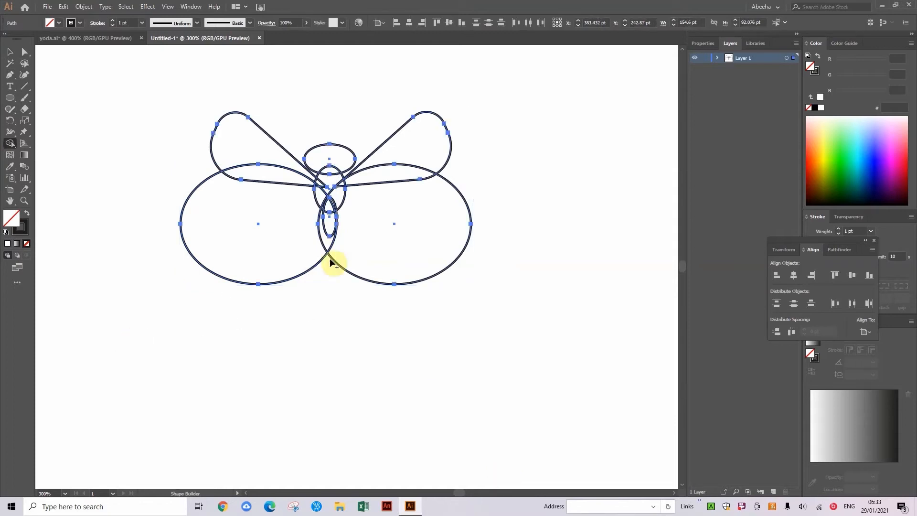
scroll(330, 259, "up", 4)
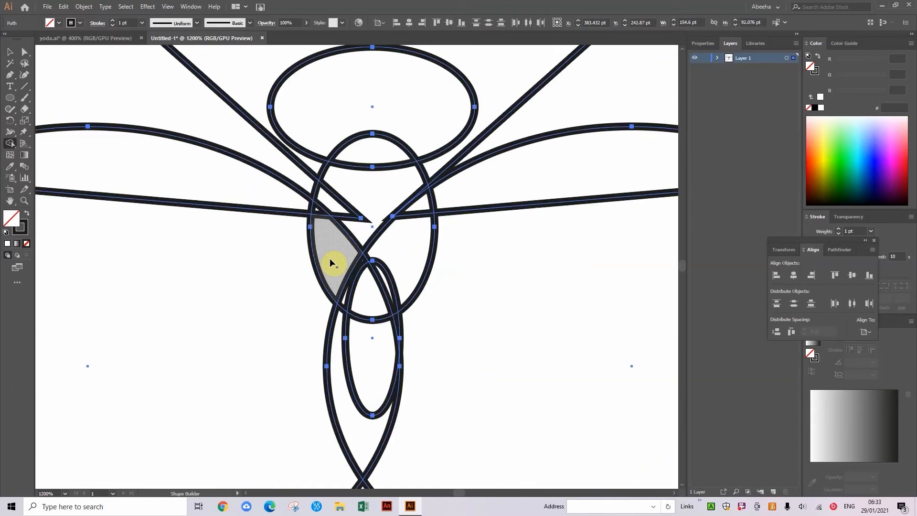
left_click_drag(400, 450, 321, 323)
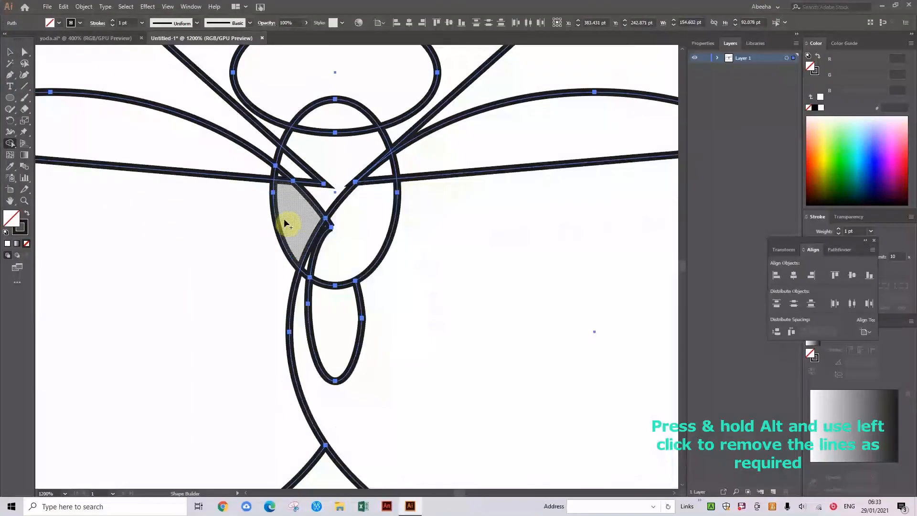
Erase the right lower wing's inner edge beside the tail, undoing a removal that deletes too much of its outline.
left_click_drag(225, 433, 244, 312)
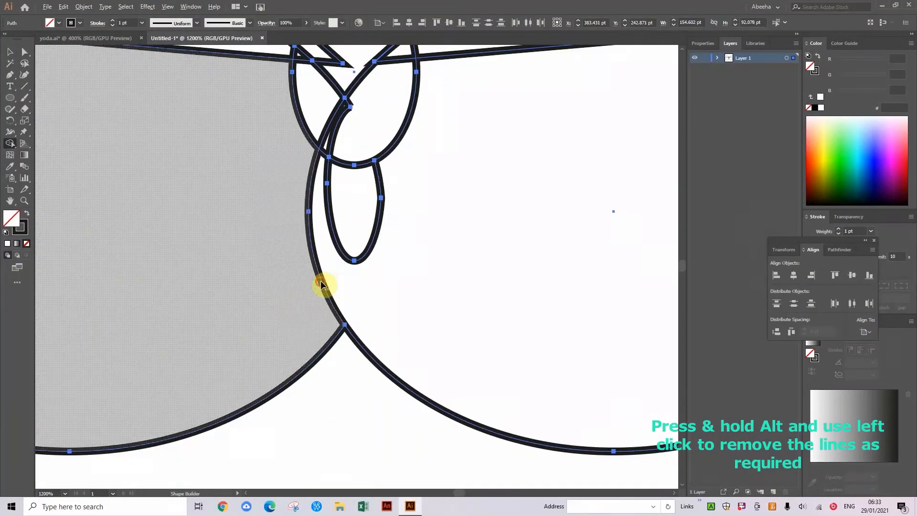
left_click(323, 284, "alt")
mouse_move(300, 285)
left_mouse_down()
mouse_move(294, 315)
mouse_move(218, 226)
mouse_move(266, 352)
left_mouse_up()
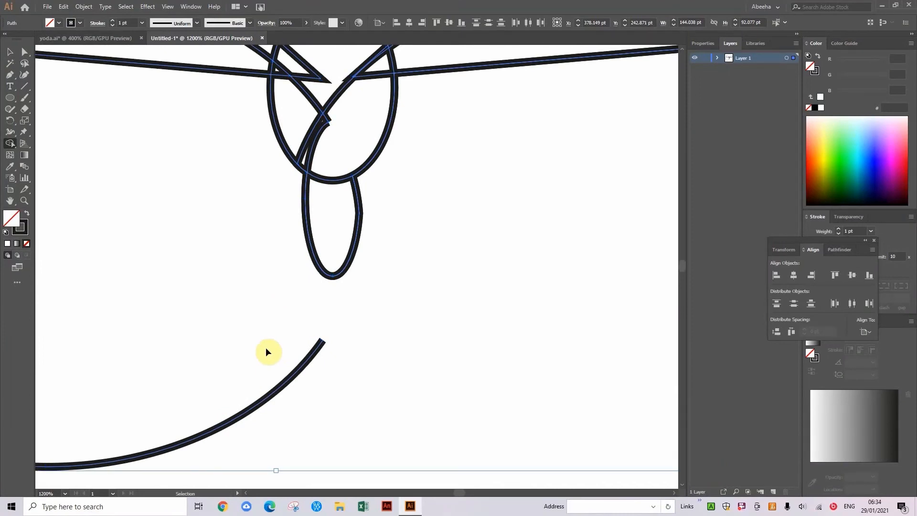
key("ctrl+z")
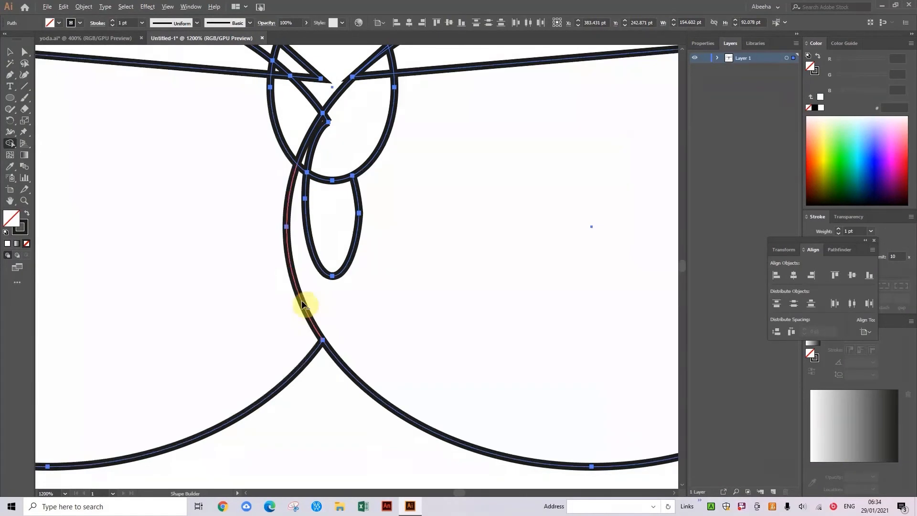
left_click(303, 307, "alt")
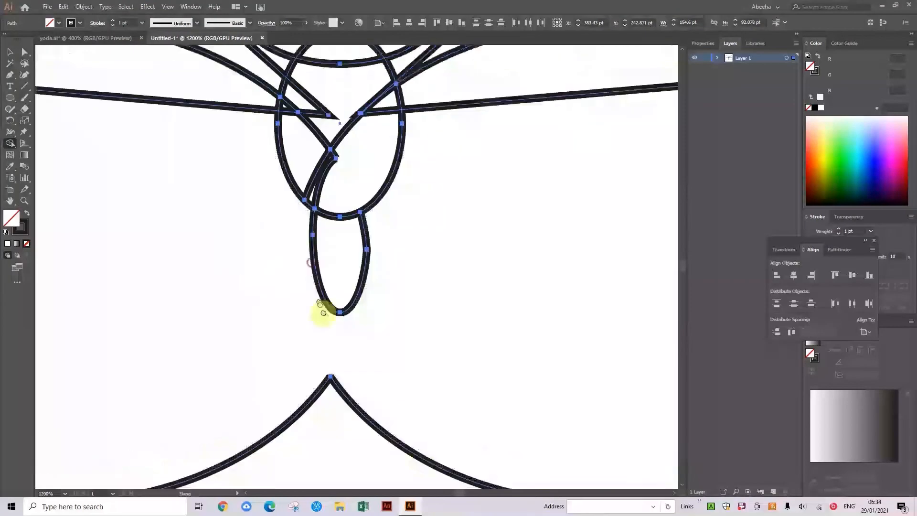
left_click(338, 245, "alt")
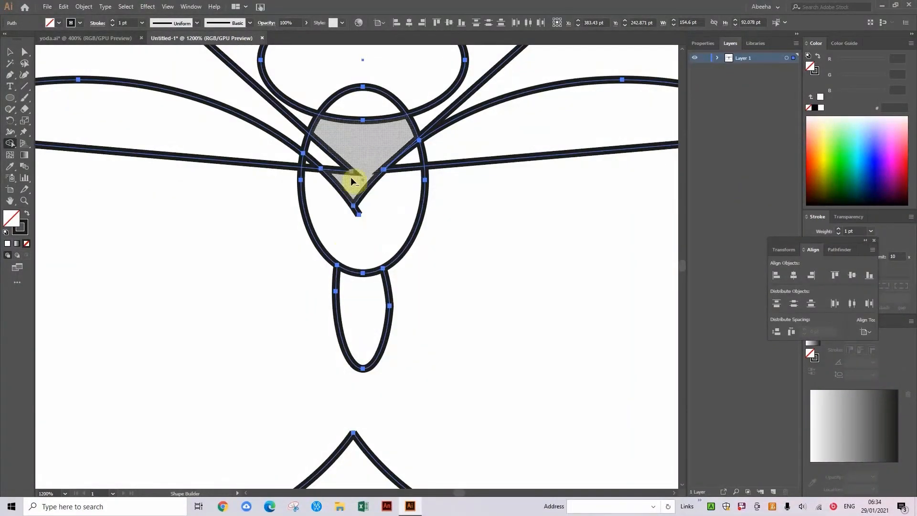
Try to erase the wing tips and overlapping lines inside the middle body ellipse with Shape Builder.
left_click(345, 194, "alt")
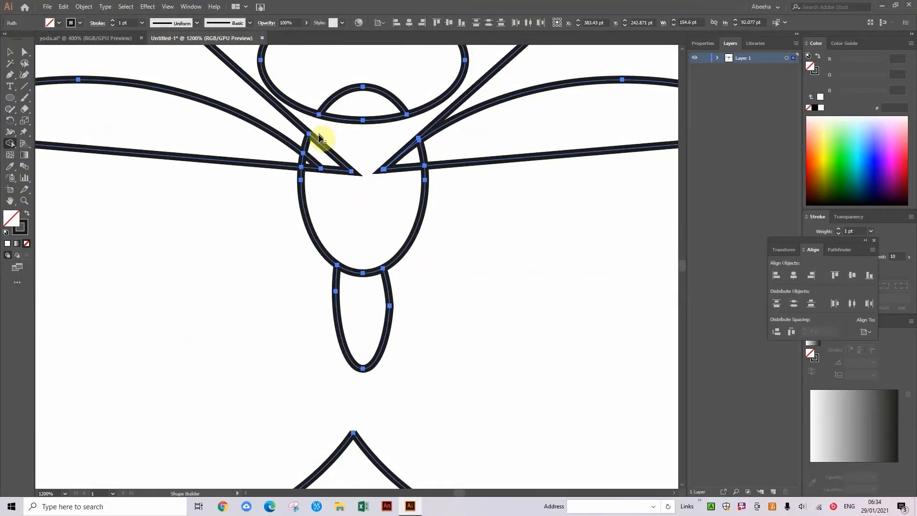
left_click(310, 169, "alt")
left_click(404, 152, "alt")
left_click_drag(434, 133, 348, 243)
left_click(347, 240, "alt")
left_click_drag(359, 273, 428, 262)
Undo the recent line removals around the head and middle body ellipse.
key("ctrl+z")
key("ctrl+z")
key("ctrl+z")
key("ctrl+z")
key("ctrl+z")
key("ctrl+z")
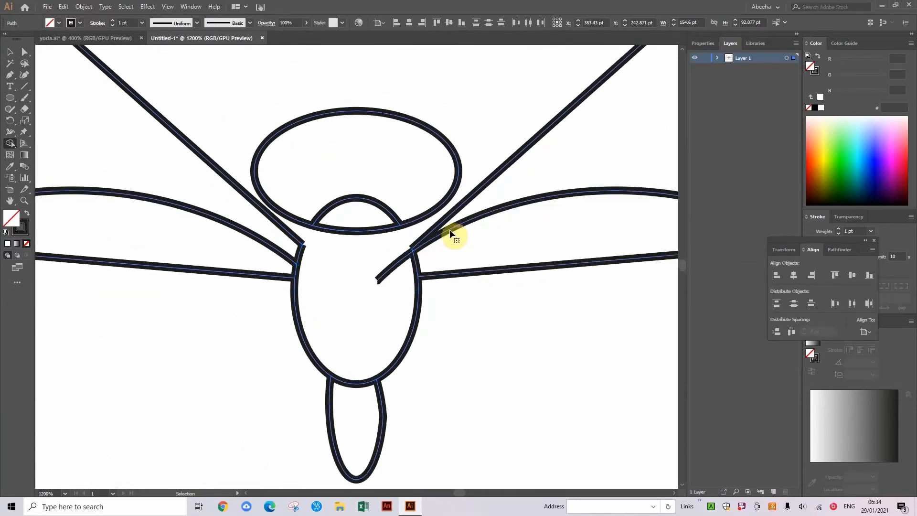
key("ctrl+z")
key("ctrl+z")
key("ctrl+z")
key("ctrl+z")
key("ctrl+z")
key("ctrl+z")
key("ctrl+z")
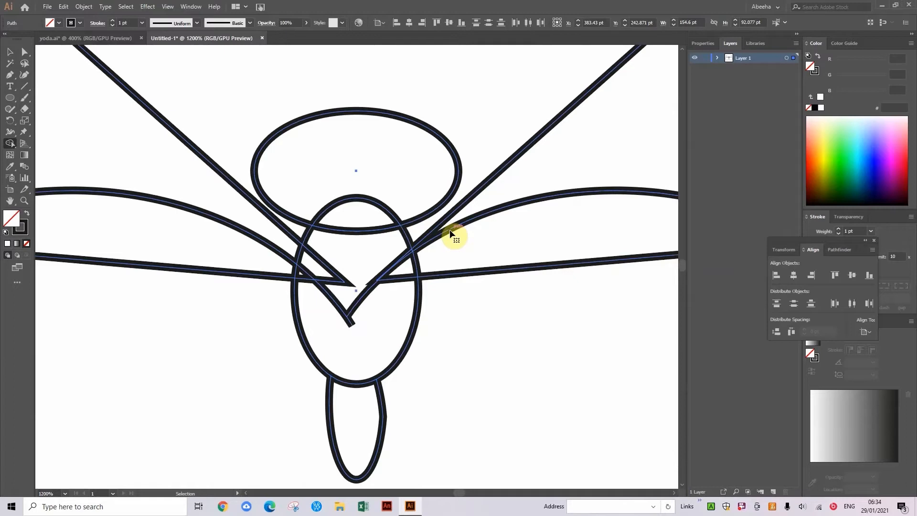
Erase the body's arc inside the head, plus the wing tips and curved lines crossing the middle body ellipse.
left_click(330, 206, "alt")
left_click(334, 273, "alt")
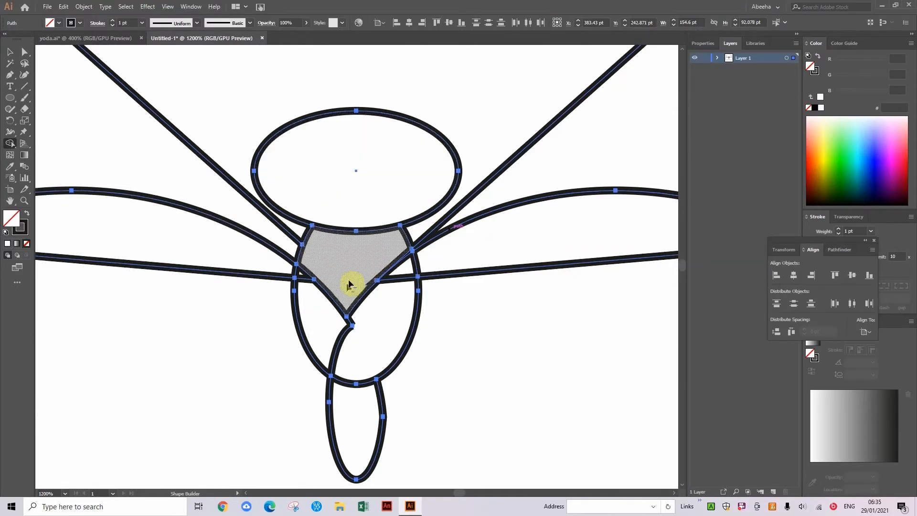
left_click(317, 286, "alt")
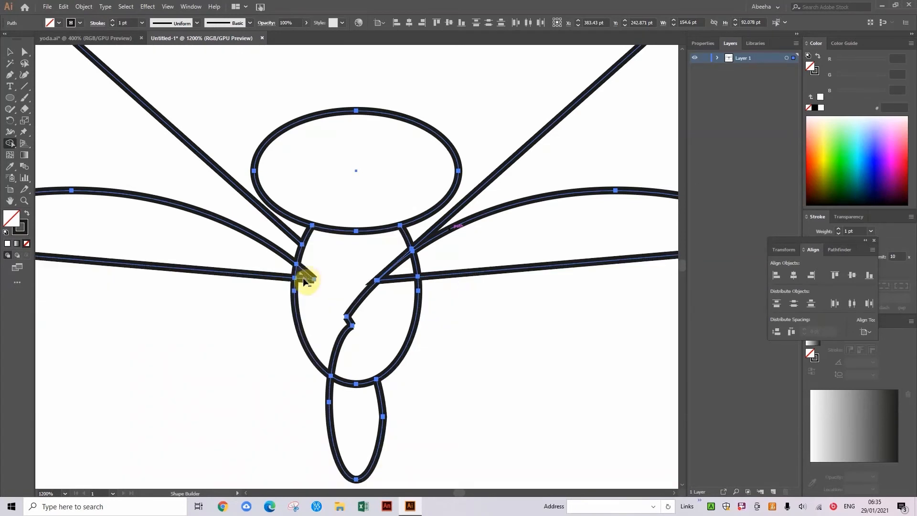
left_click(345, 329, "alt")
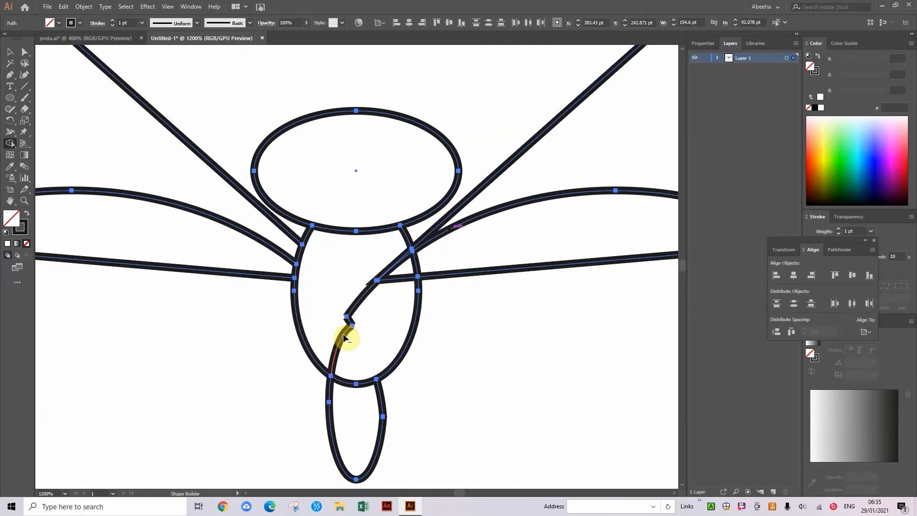
left_click(360, 298, "alt")
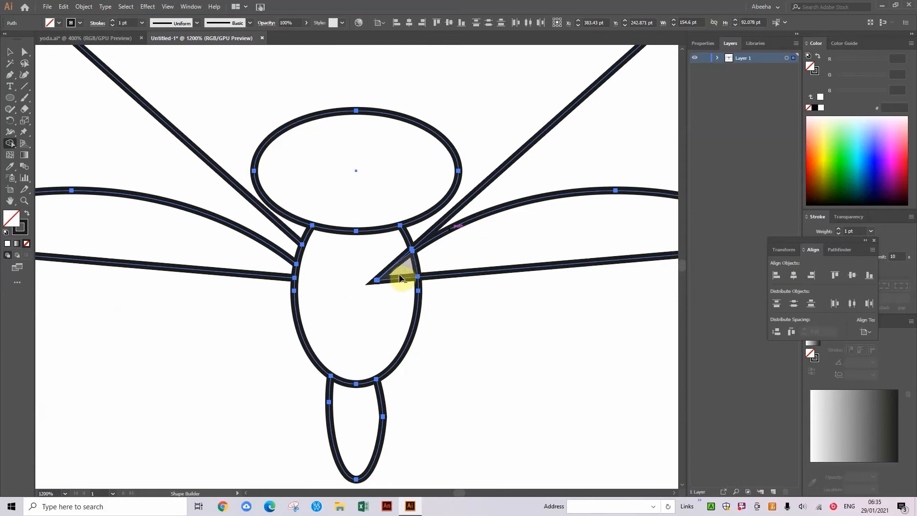
left_click(395, 266, "alt")
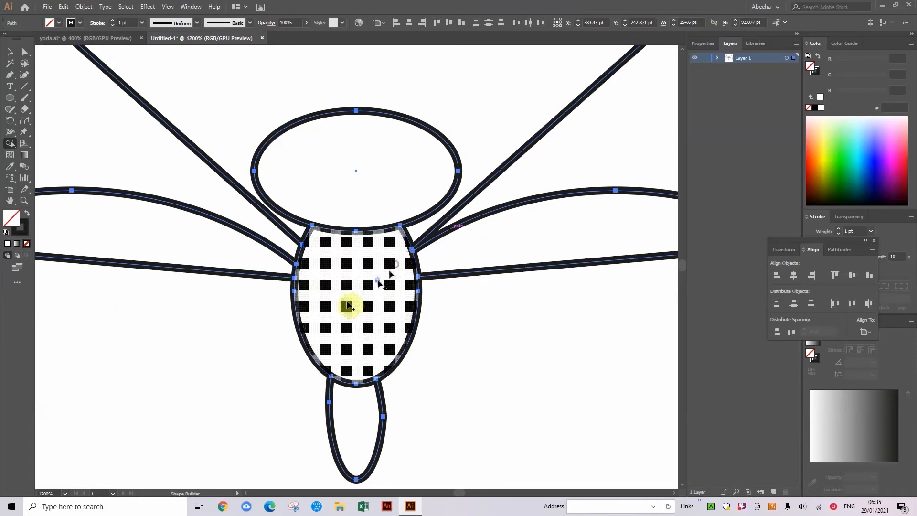
Erase the curved lower-wing lines that cross the two upper wings.
scroll(363, 329, "left", 3)
key("ctrl+minus")
key("ctrl+minus")
key("ctrl+minus")
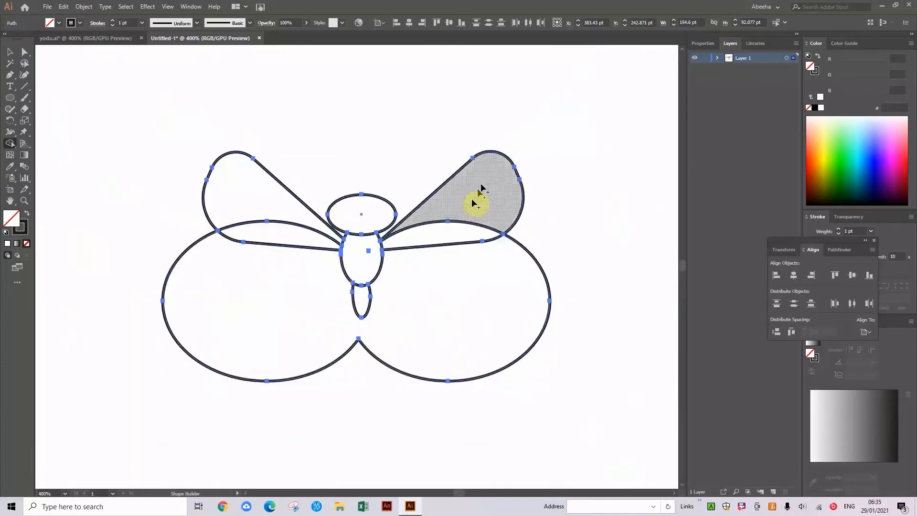
left_click(273, 220, "alt")
left_click(435, 223, "alt")
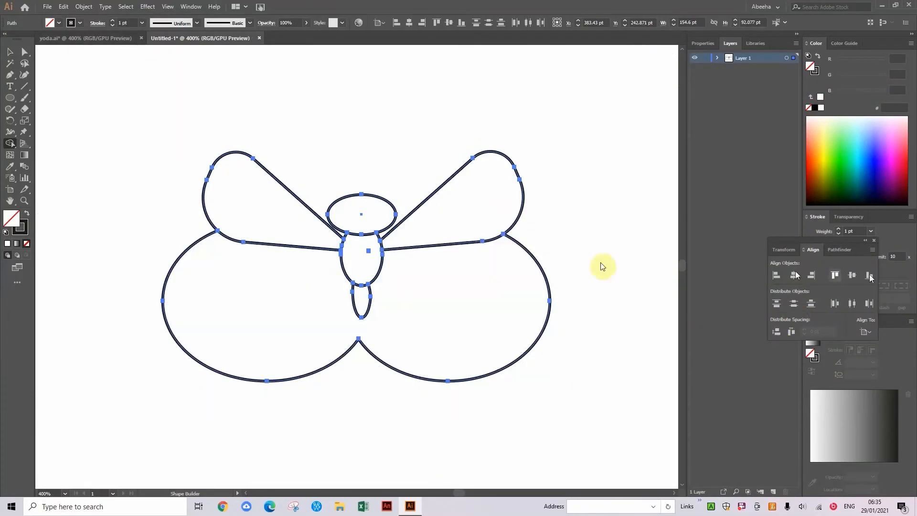
Check the lower-left wing outline and examine the body and tail up close for leftover line fragments.
left_click(8, 55)
left_click(155, 261)
left_click(165, 273)
left_click(119, 230)
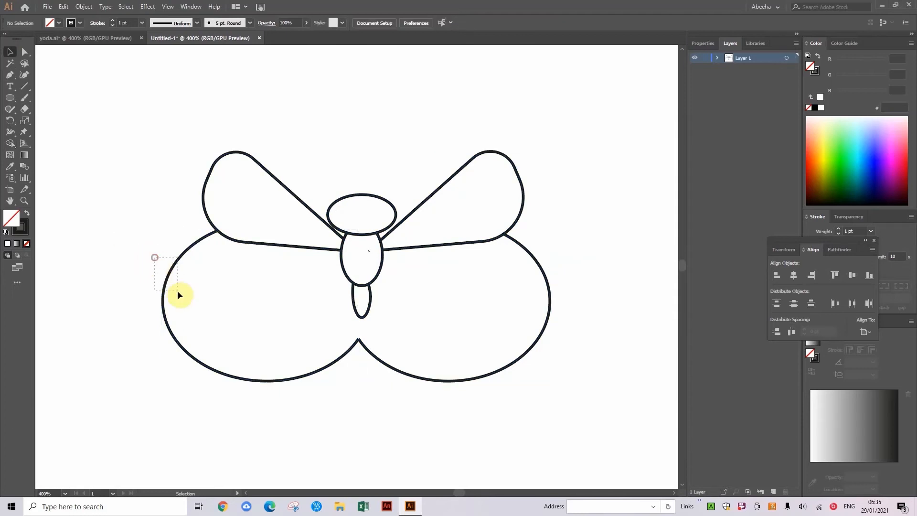
left_click(167, 281)
left_click(106, 267)
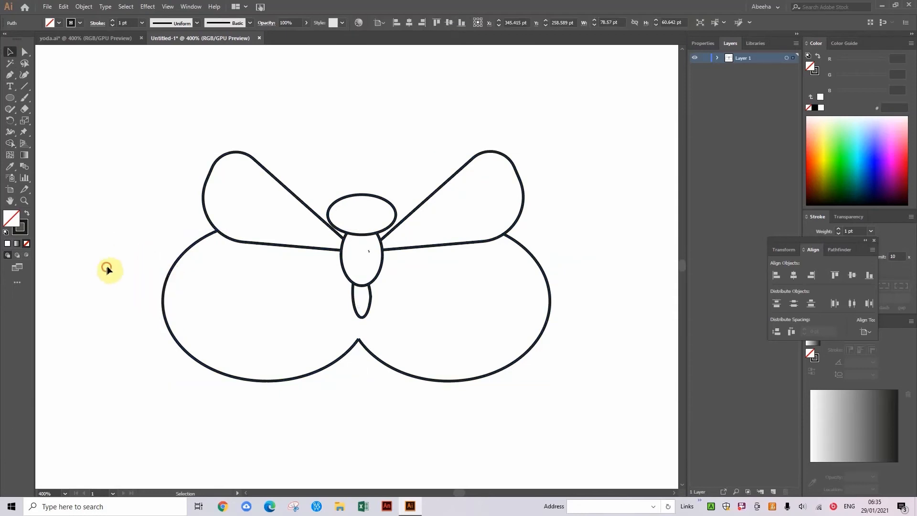
left_click(10, 143)
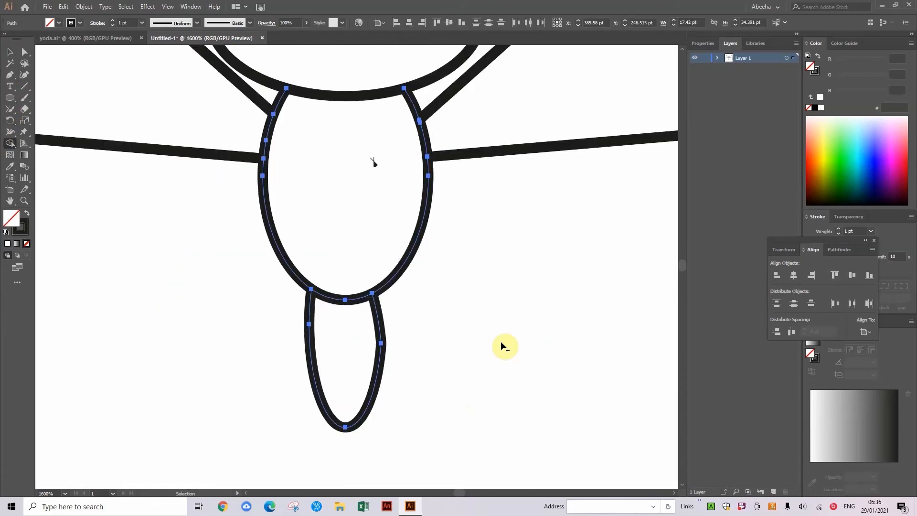
key("ctrl+minus")
key("ctrl+minus")
key("ctrl+minus")
key("ctrl+minus")
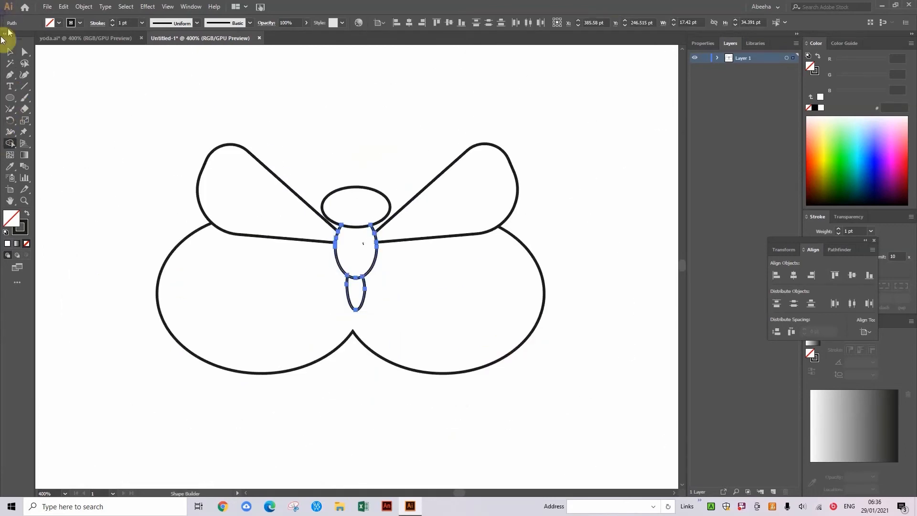
Draw two outward-curving antennae rising from the head with the Arc tool, the right about 12 × 19 pt and the left about 10 × 18 pt.
left_click(9, 52)
left_click(67, 102)
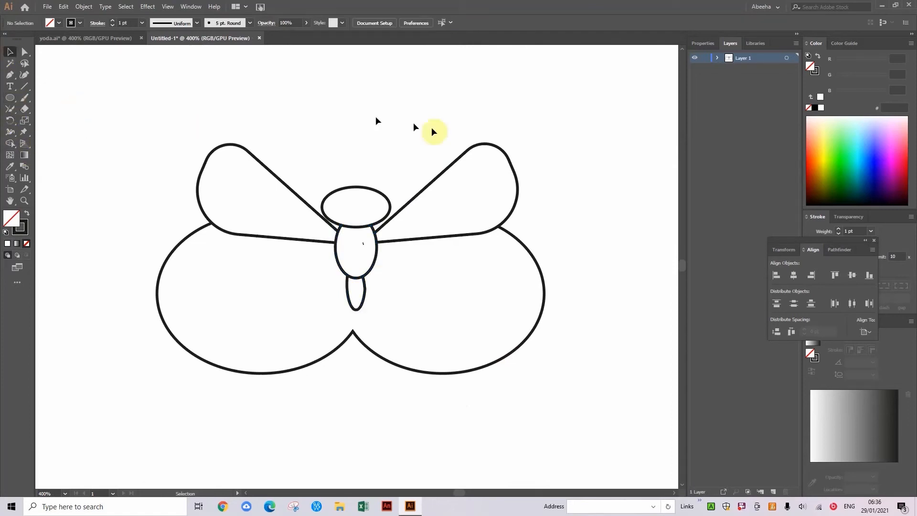
left_click(23, 87)
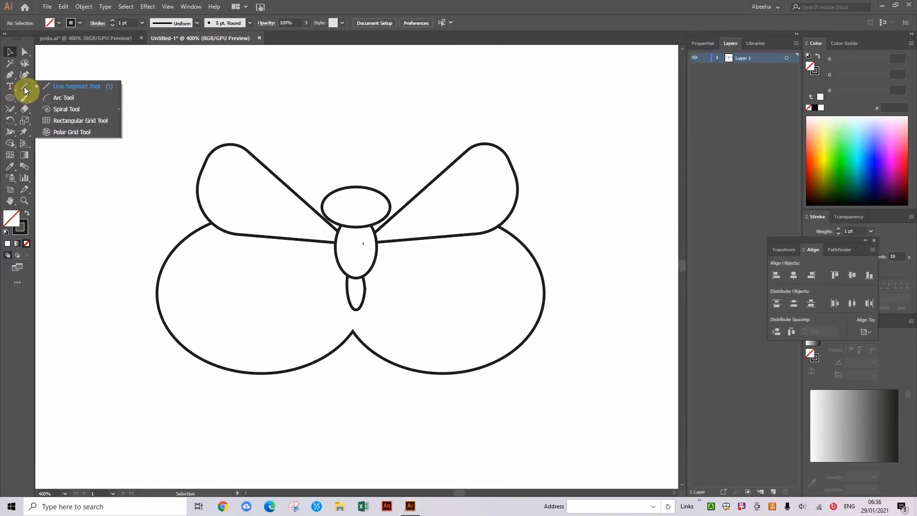
left_click(44, 96)
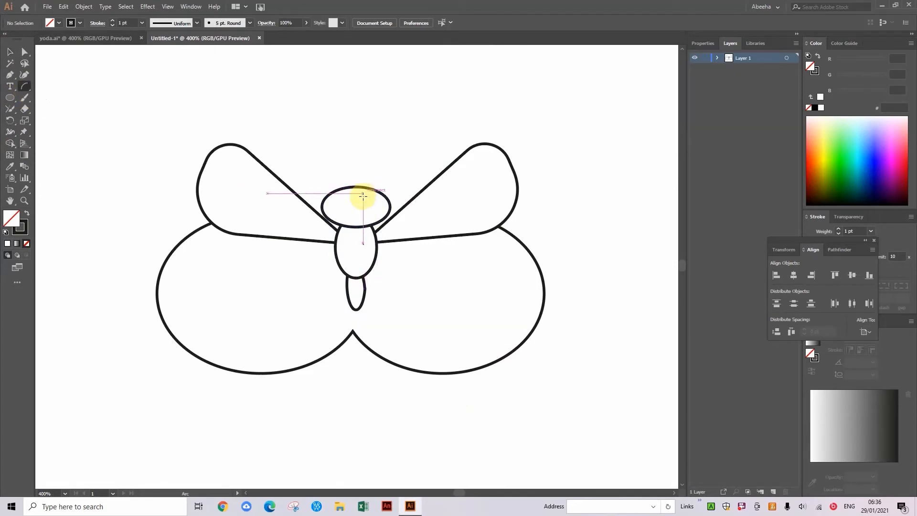
mouse_move(364, 194)
left_mouse_down()
mouse_move(381, 146)
mouse_move(393, 147)
left_mouse_up()
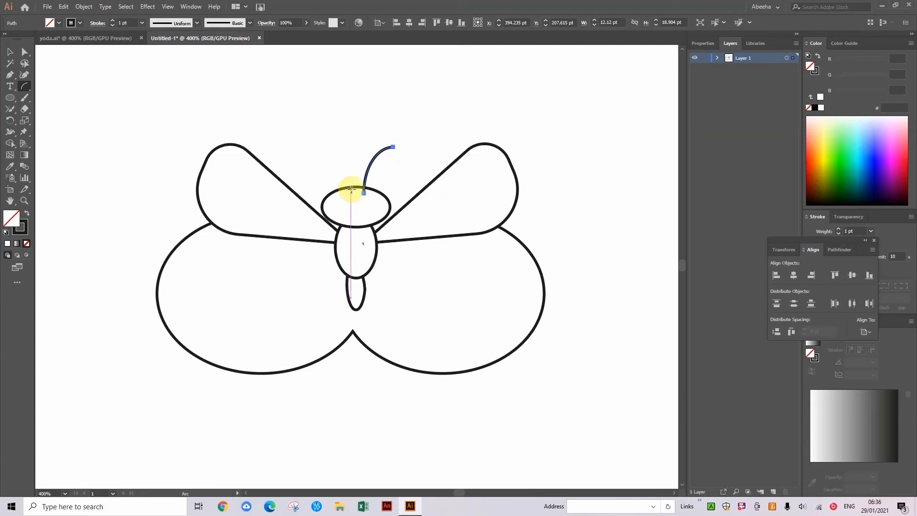
left_click_drag(353, 193, 329, 150)
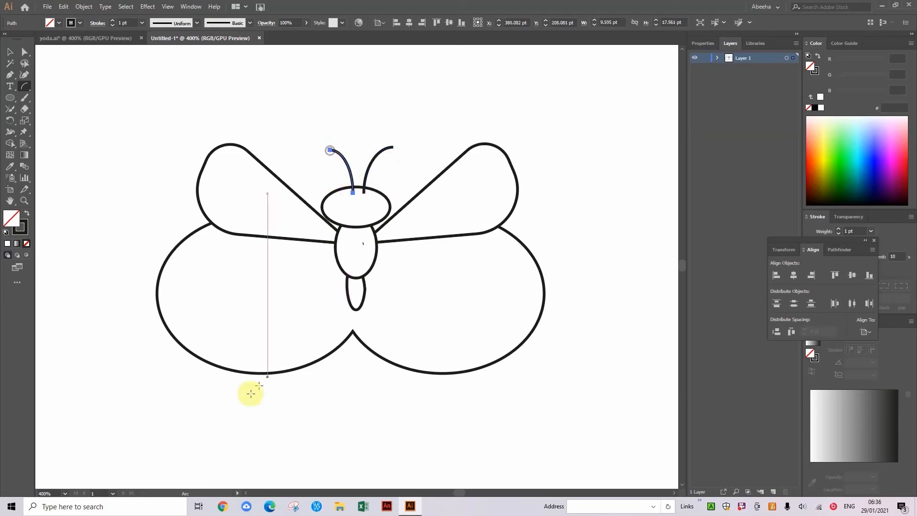
Draw small circles on the tips of both antennae, making the right one about 4.8 pt wide.
left_click(12, 98)
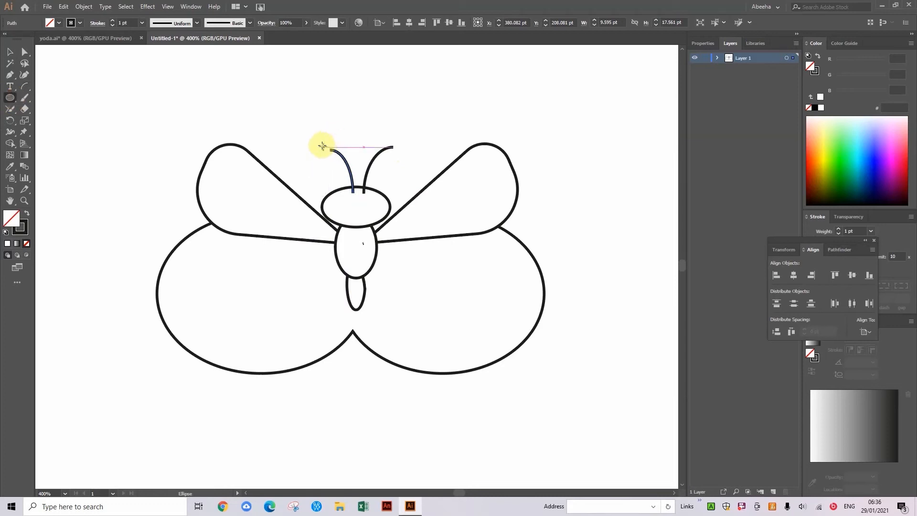
left_click_drag(322, 144, 333, 156)
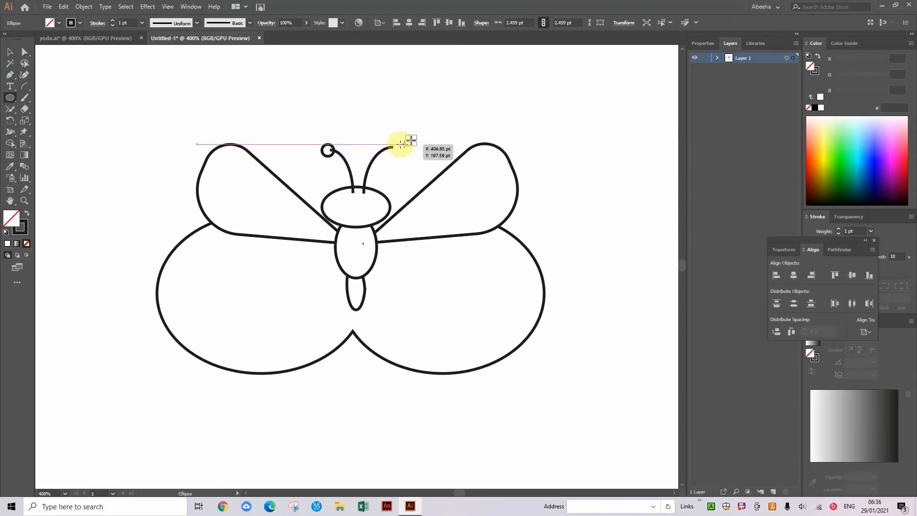
mouse_move(397, 145)
left_mouse_down()
mouse_move(391, 151)
mouse_move(401, 152)
left_mouse_up()
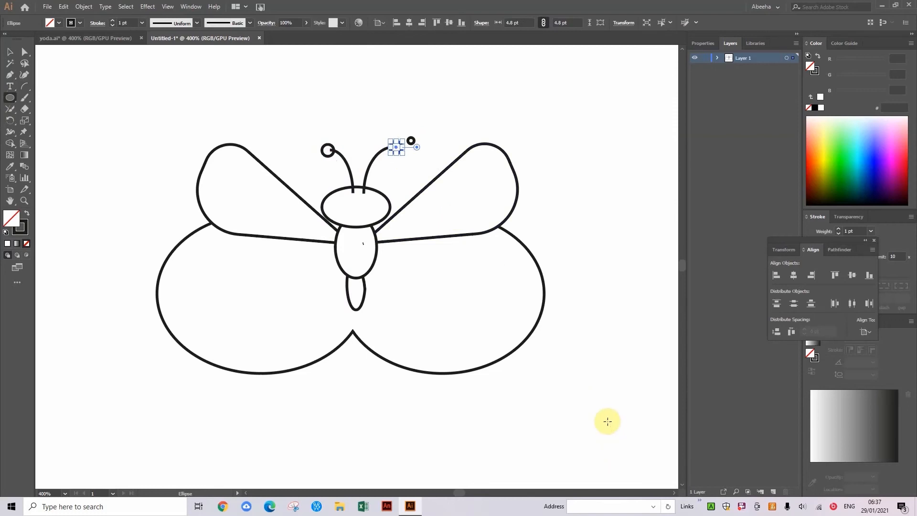
Delete the stray tiny circle beside the right antenna tip and shift both antennae slightly left to centre them on the head.
left_click(10, 51)
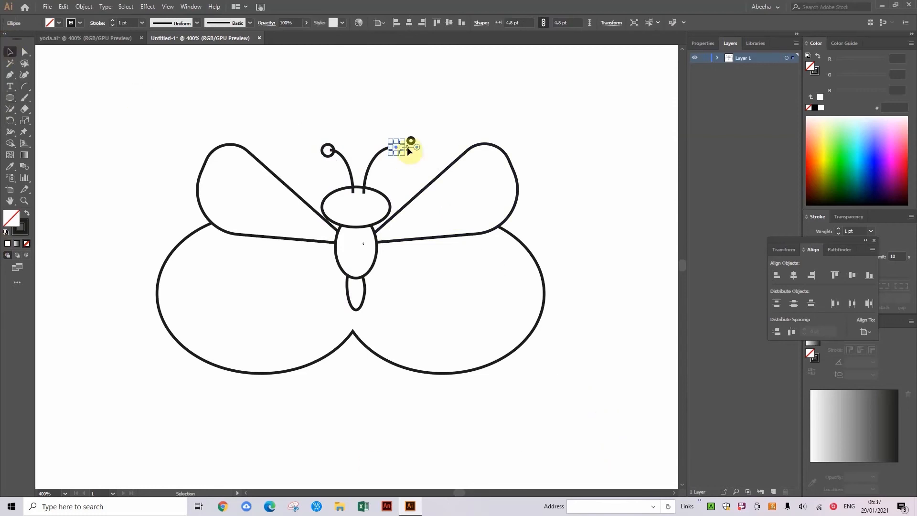
left_click_drag(412, 139, 413, 140)
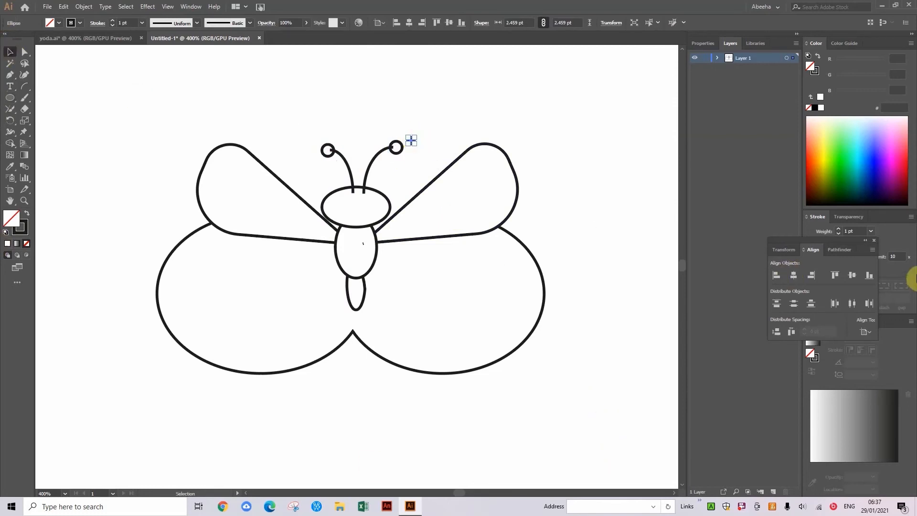
key("Delete")
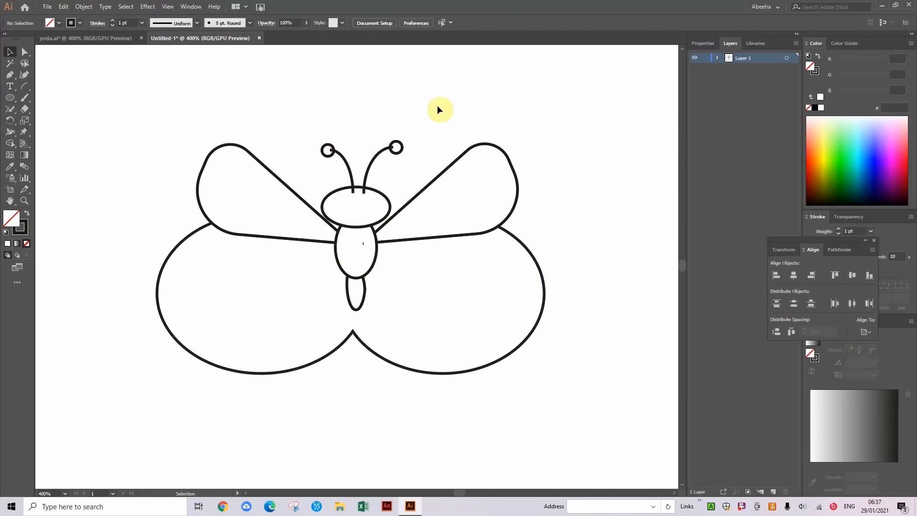
left_click_drag(298, 156, 298, 156)
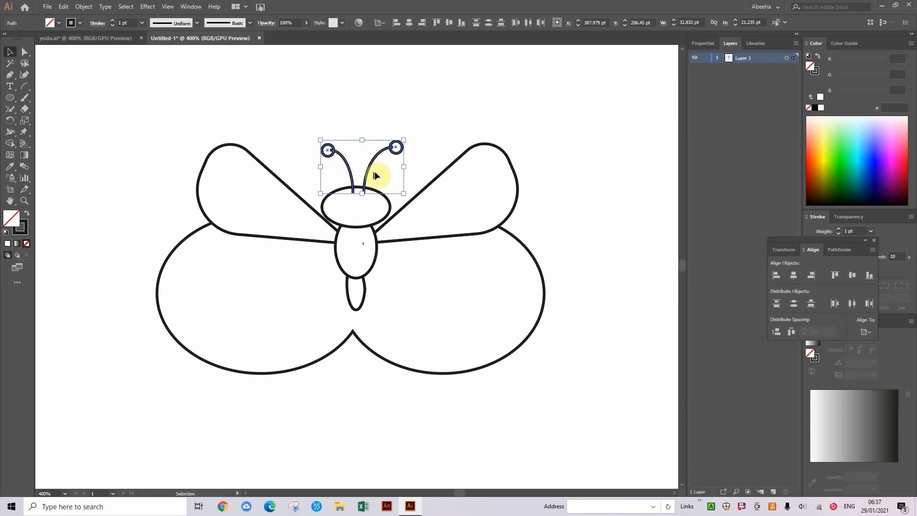
left_click(118, 250)
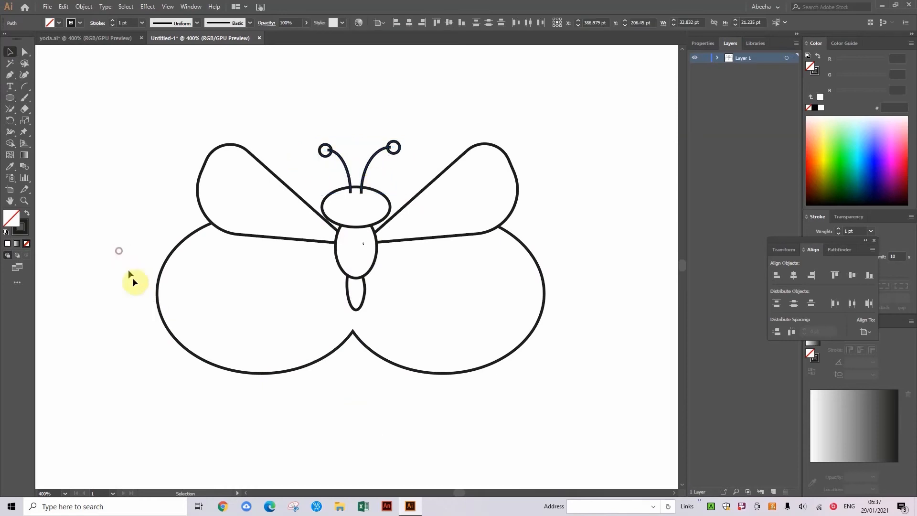
Try to narrow the lower-wing outline from its right side to about 150 pt wide, and undo the resize.
left_click_drag(291, 436, 258, 379)
left_click_drag(653, 242, 436, 347)
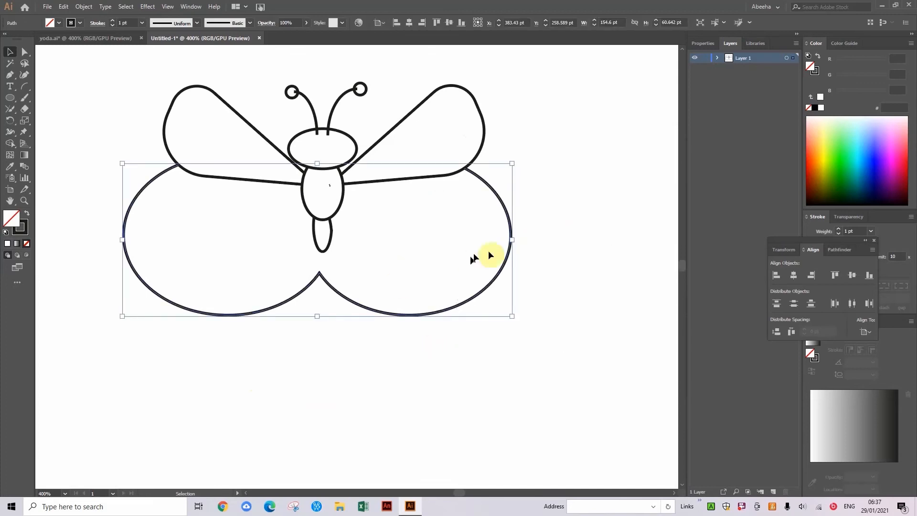
left_click_drag(511, 239, 501, 240)
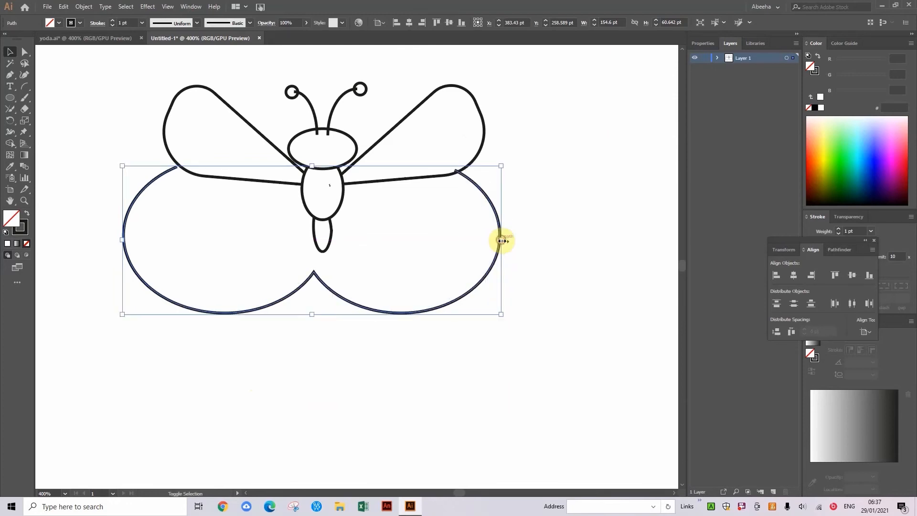
key("a")
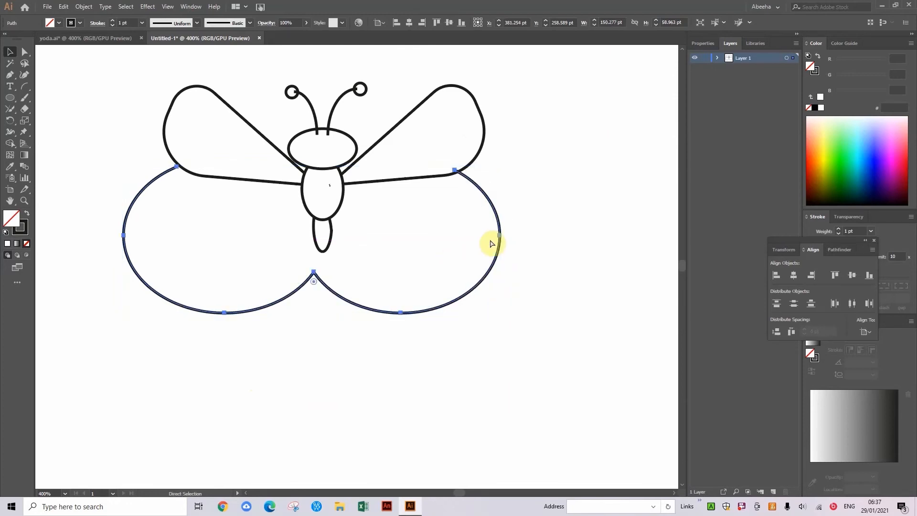
key("ctrl+z")
key("v")
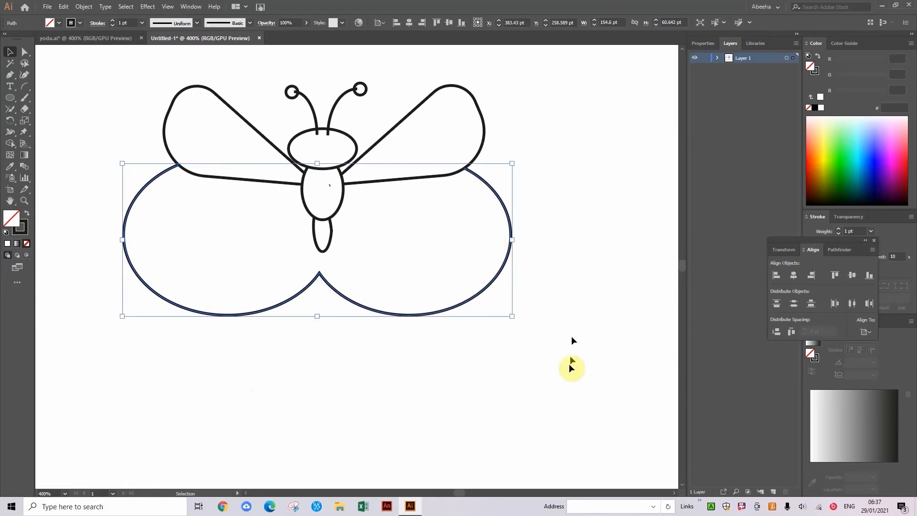
left_click(247, 405)
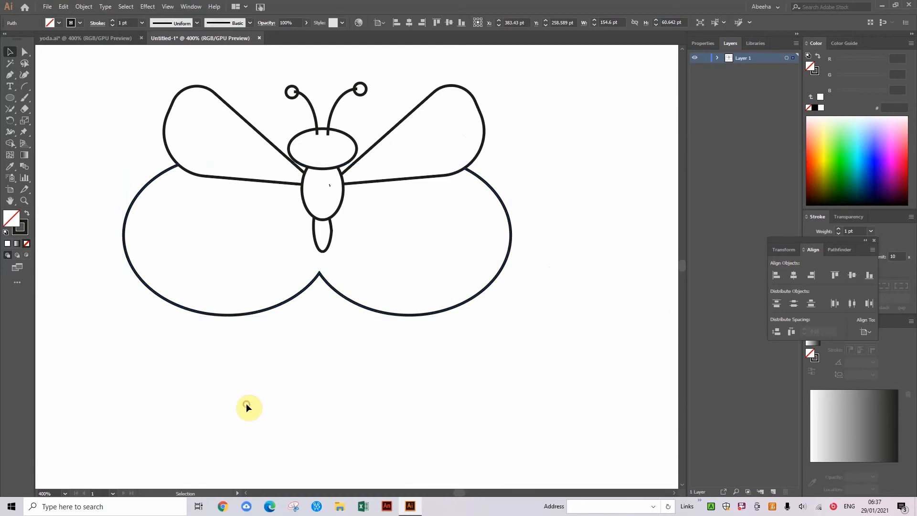
Draw two small circular eyes side by side inside the head ellipse.
left_click(11, 100)
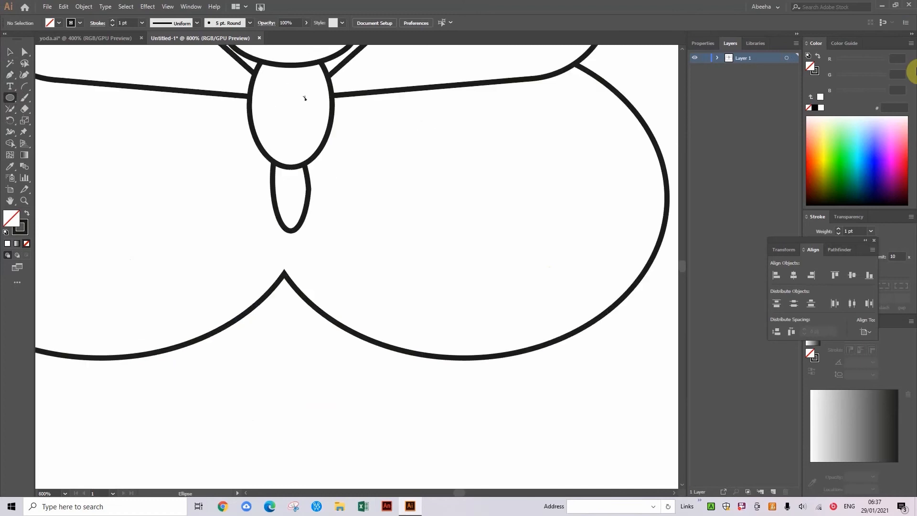
left_click_drag(401, 147, 386, 265)
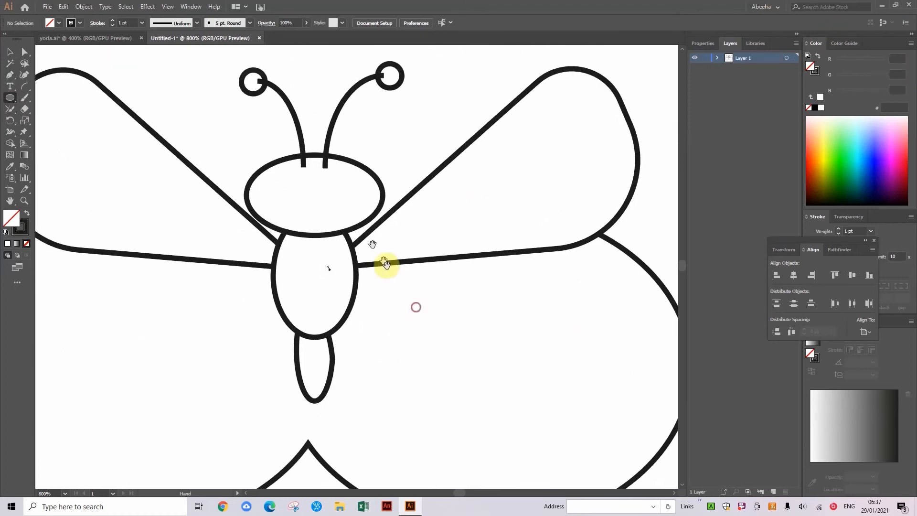
left_click_drag(292, 184, 344, 194)
left_click(10, 51)
left_click(179, 93)
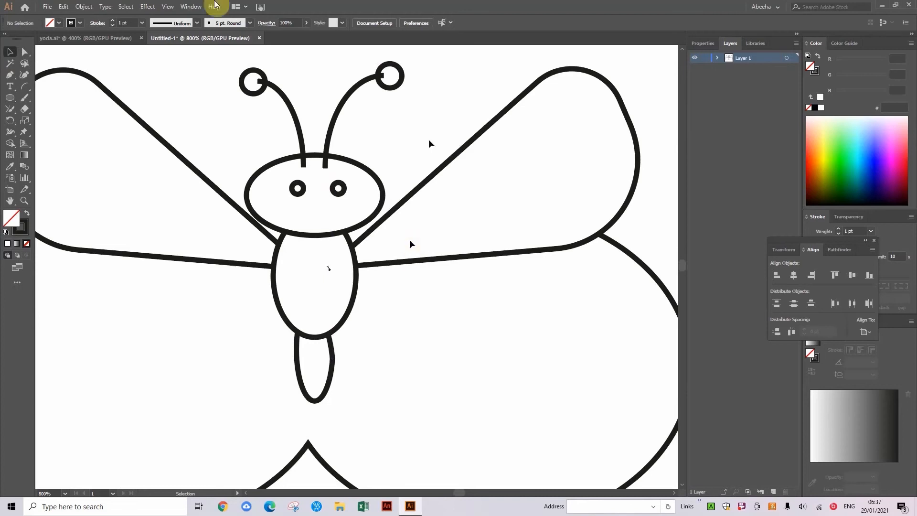
Erase the antenna line ends inside the tip circles and the head using Shape Builder on the whole drawing.
left_click(10, 143)
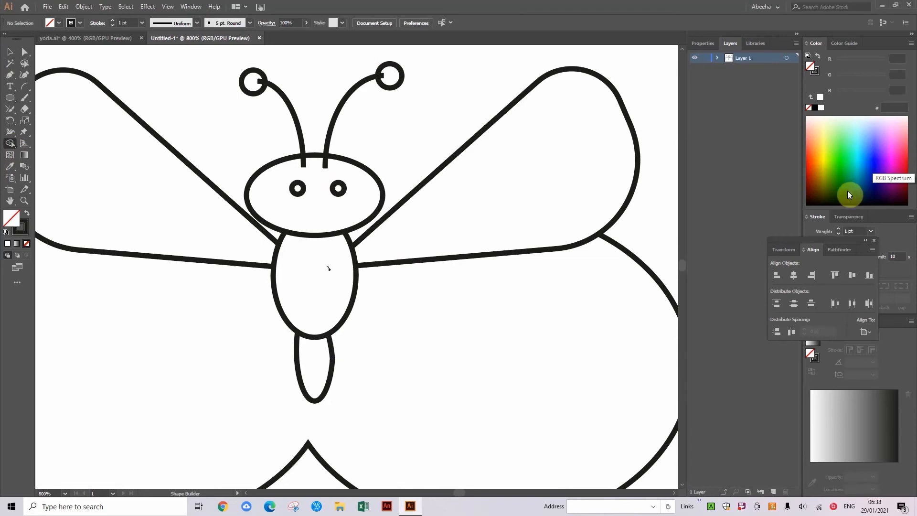
left_click(844, 208)
key("ctrl+a")
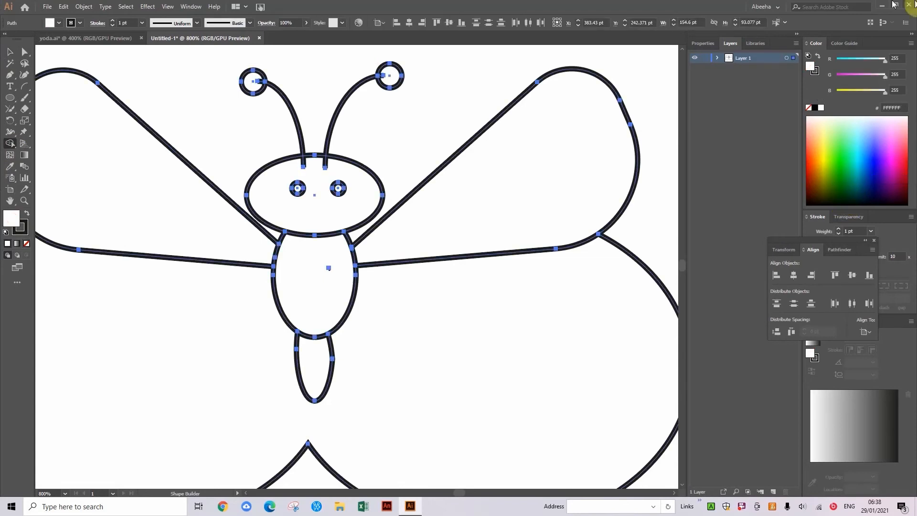
left_click(260, 83)
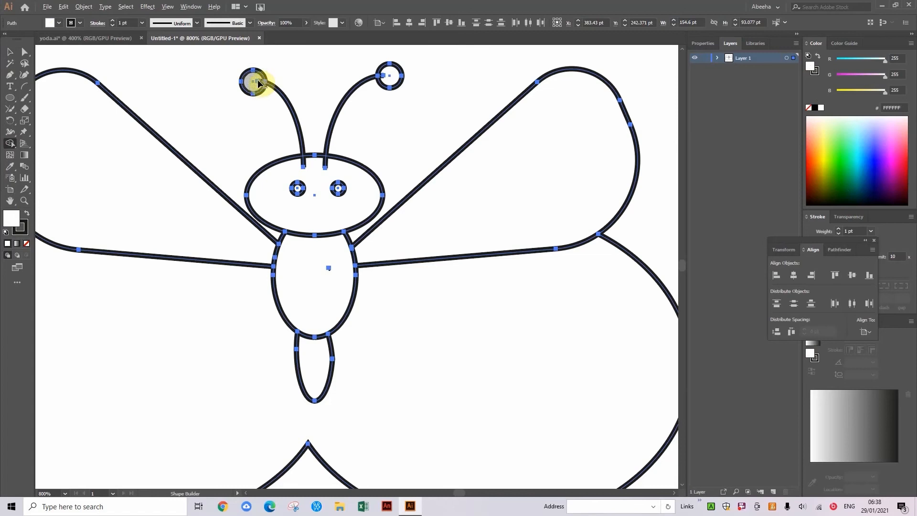
left_click(388, 75)
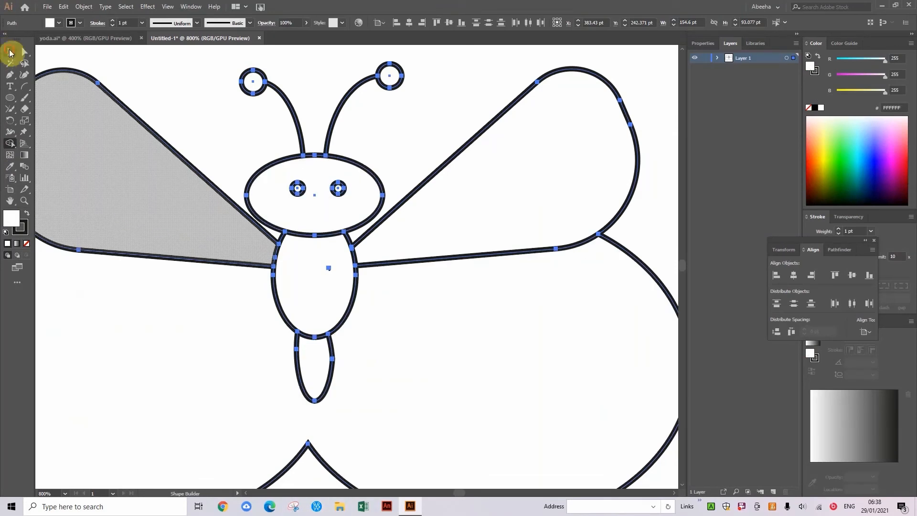
left_click(10, 53)
left_click(155, 94)
Draw a circle about 4 pt wide low in the head and cover its upper half with a rectangle about 11.4 × 4.2 pt.
left_click(10, 99)
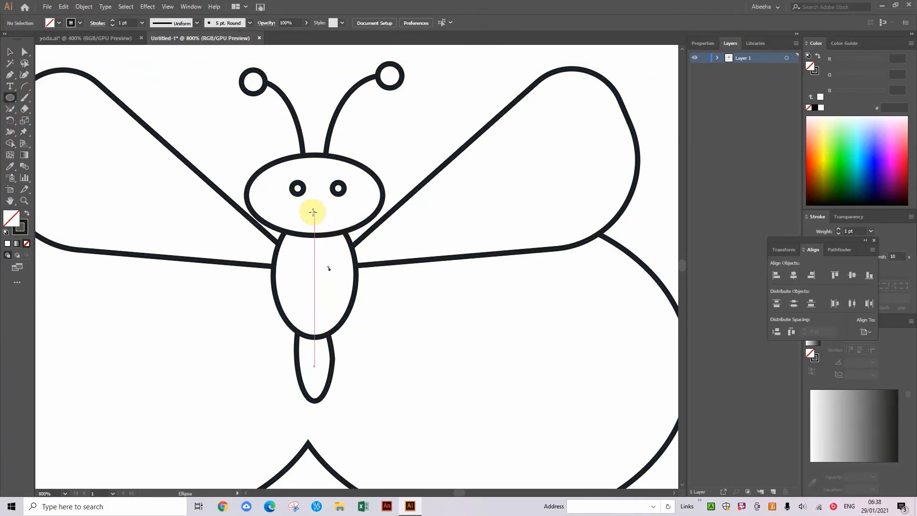
left_click_drag(308, 212, 329, 232)
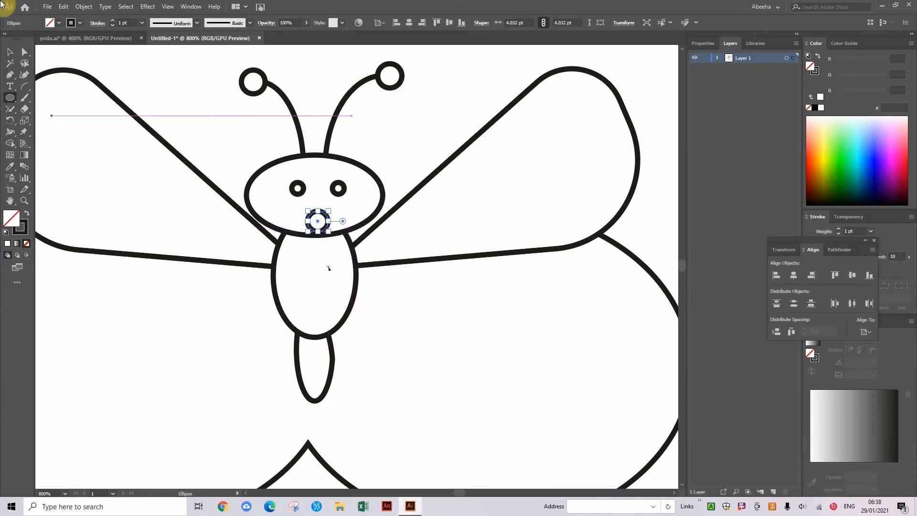
left_click_drag(10, 98, 16, 95)
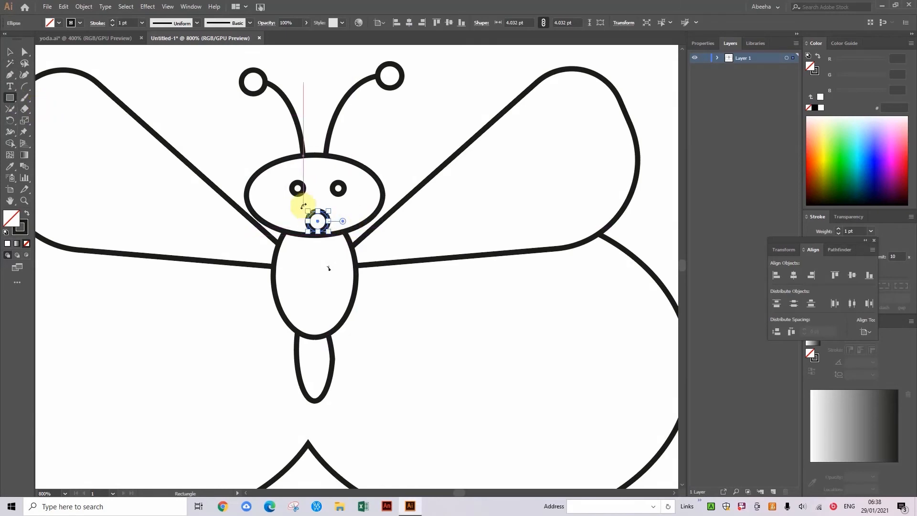
left_click_drag(286, 200, 344, 221)
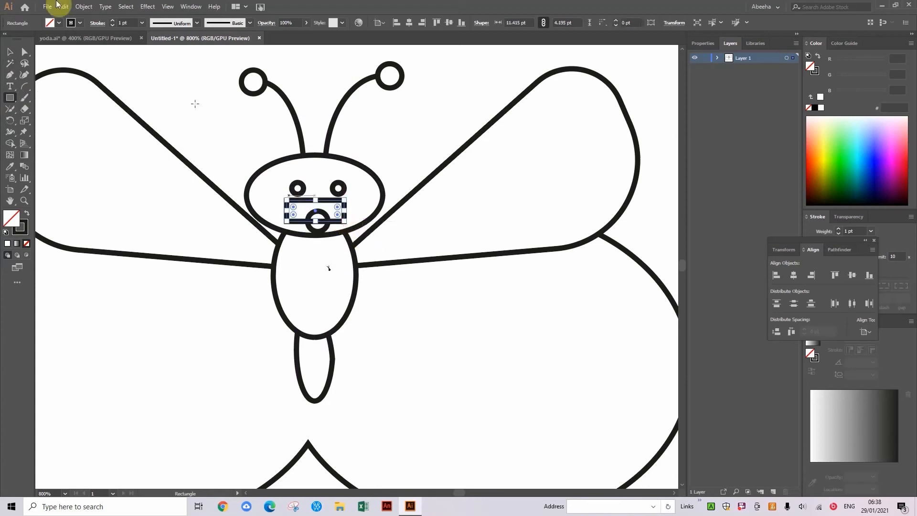
Subtract the rectangle from the circle with Minus Front to form a half-circle mouth, and raise it slightly within the head.
left_click(9, 52)
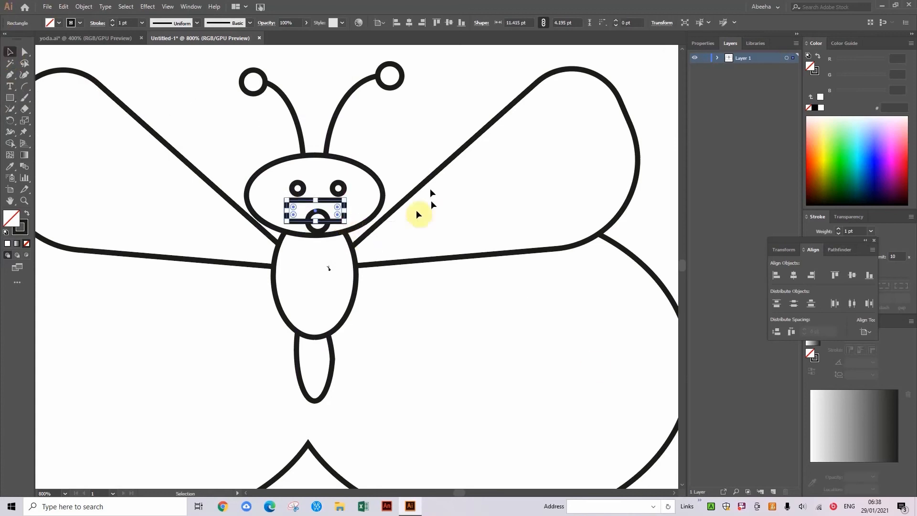
left_click(310, 231, "shift")
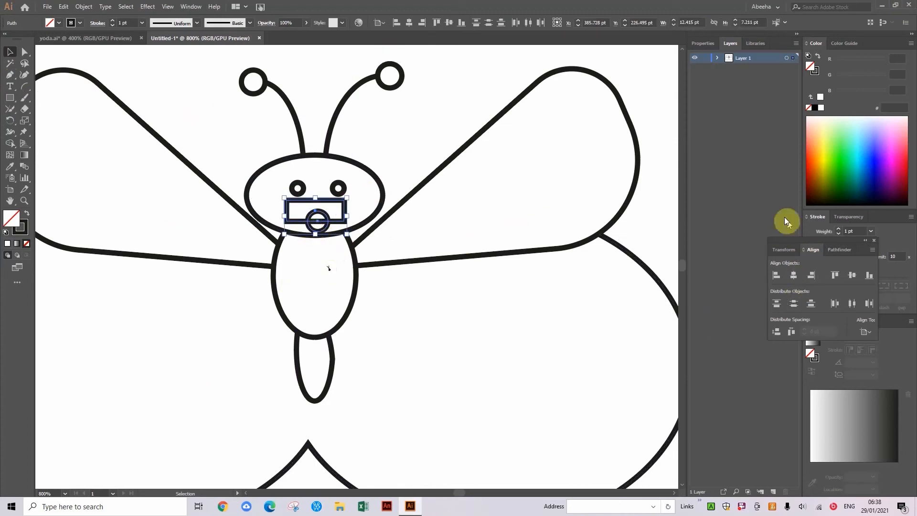
left_click(838, 249)
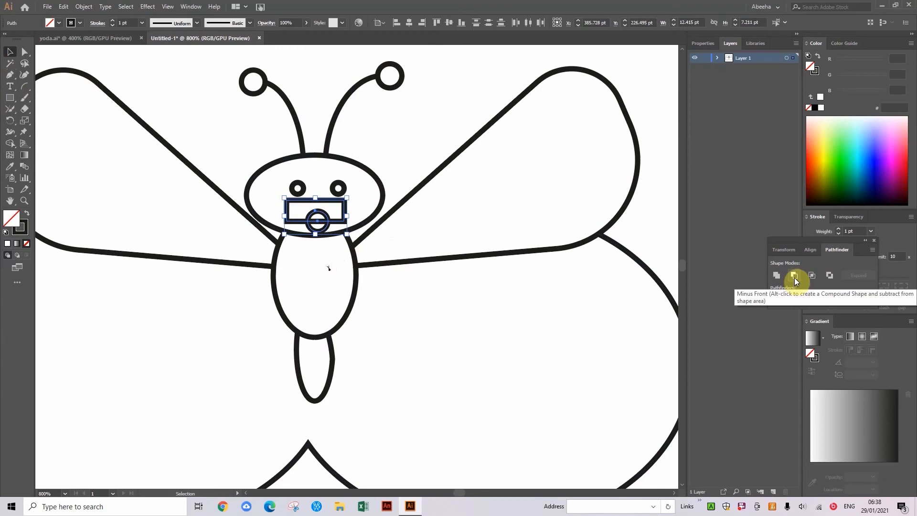
left_click(795, 276)
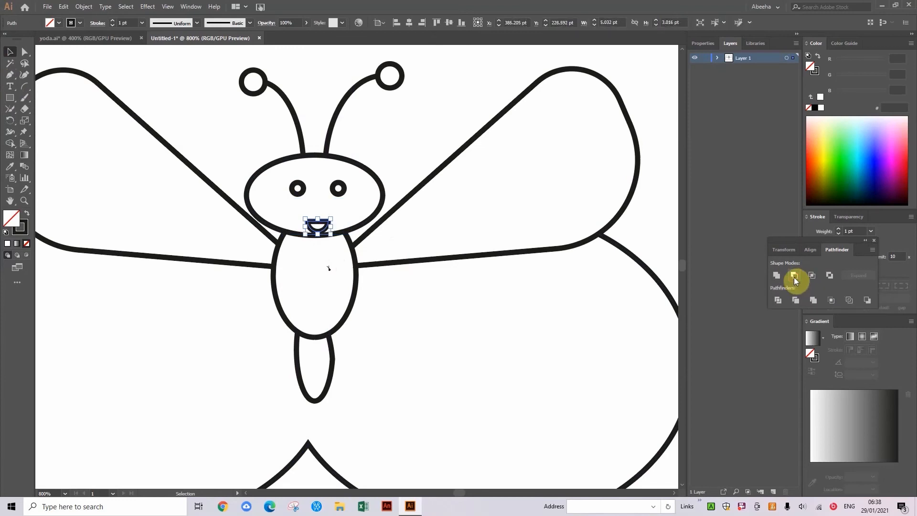
left_click(417, 300)
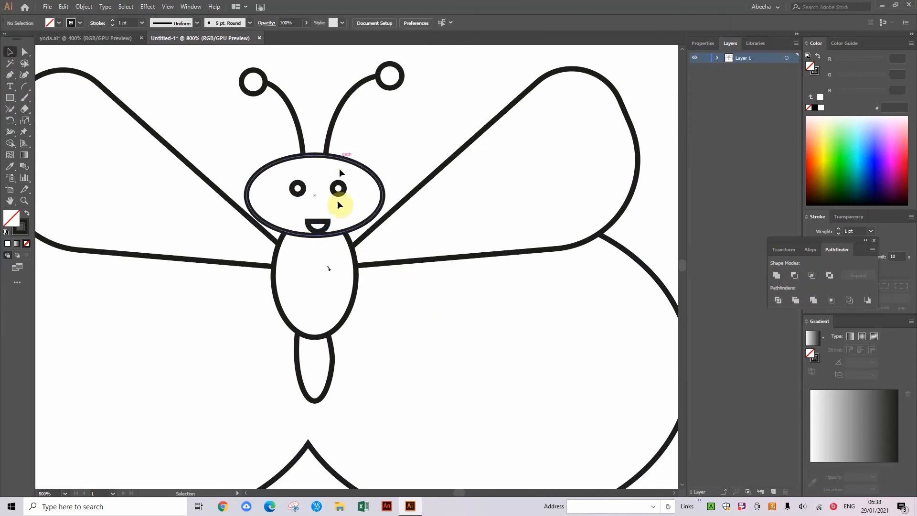
left_click(317, 226)
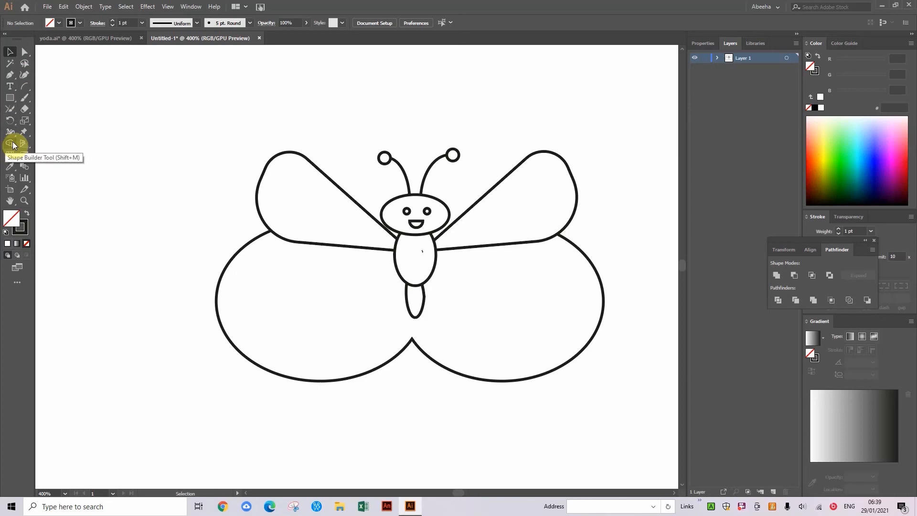
Fill the large lower wings with pink E71D73 using Shape Builder on the whole drawing.
left_click(13, 146)
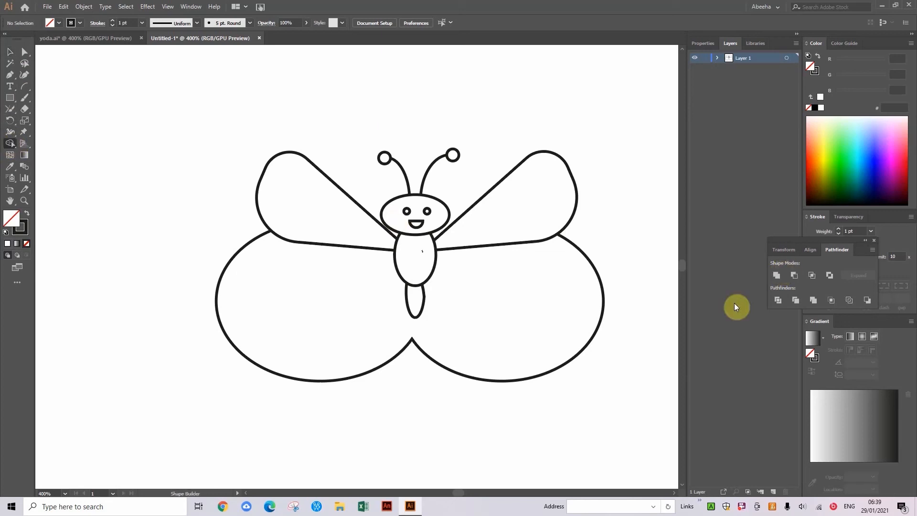
key("ctrl+a")
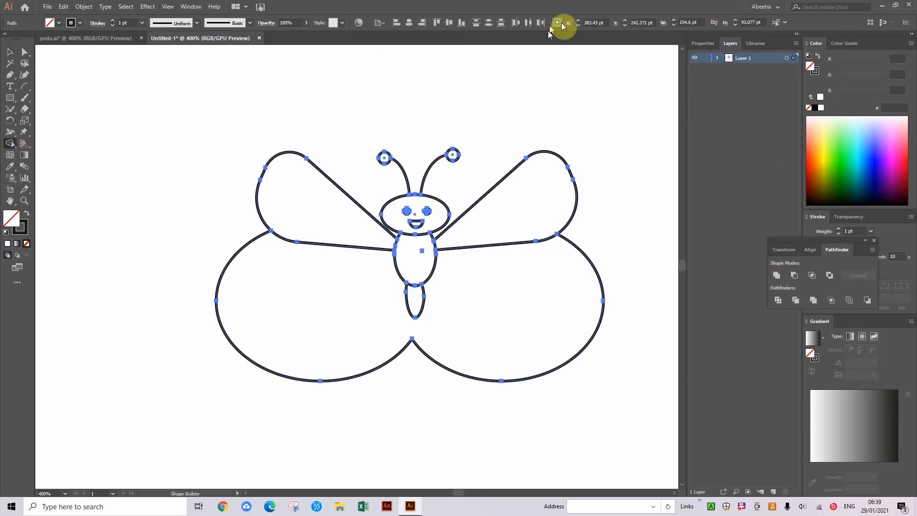
left_click(702, 44)
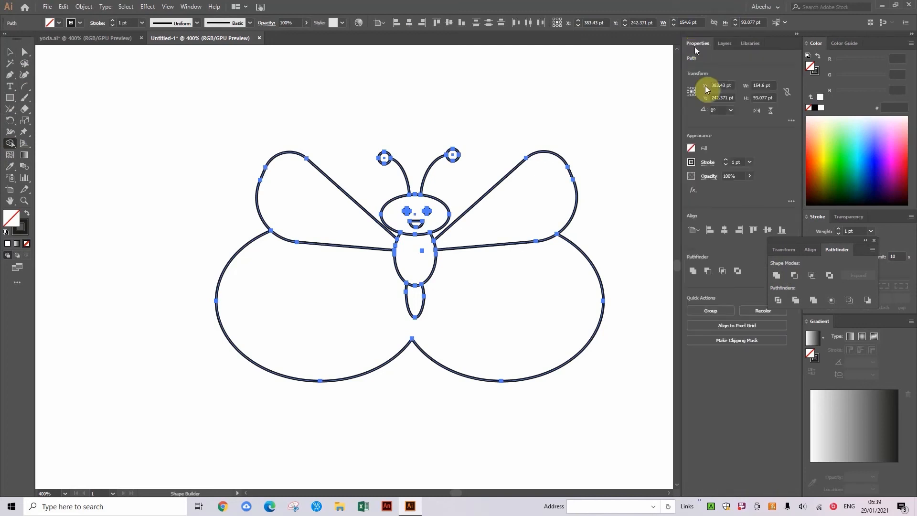
left_click(691, 149)
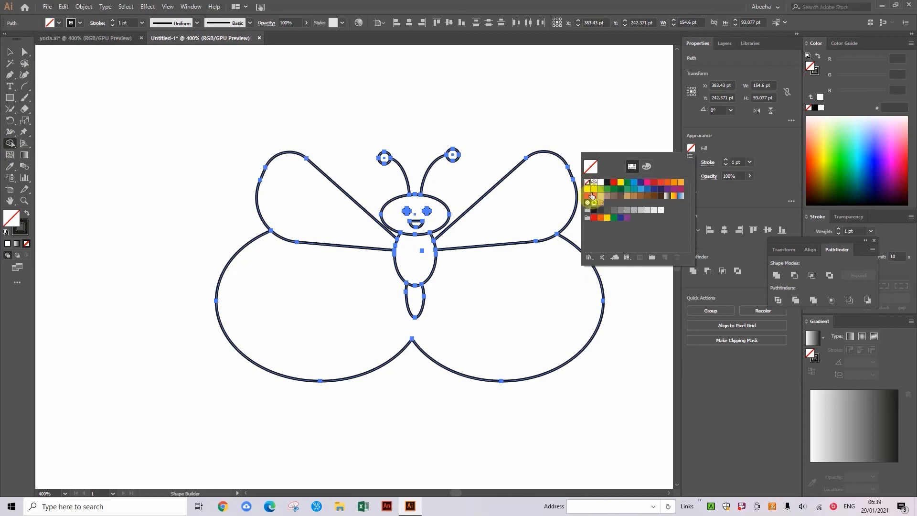
left_click(592, 197)
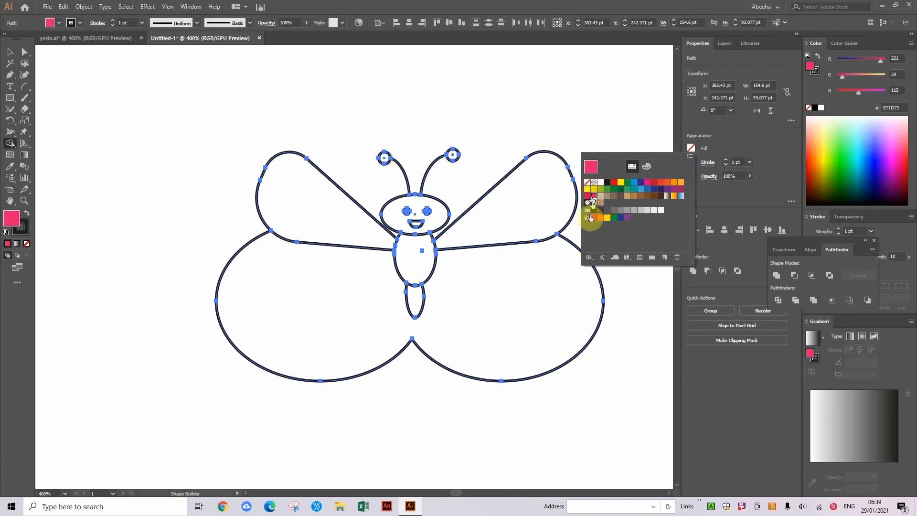
left_click(531, 264)
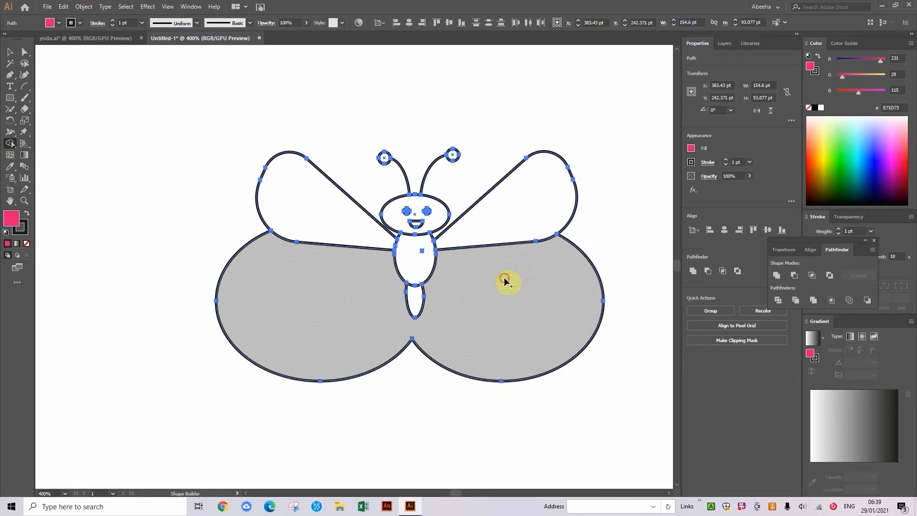
left_click(528, 263)
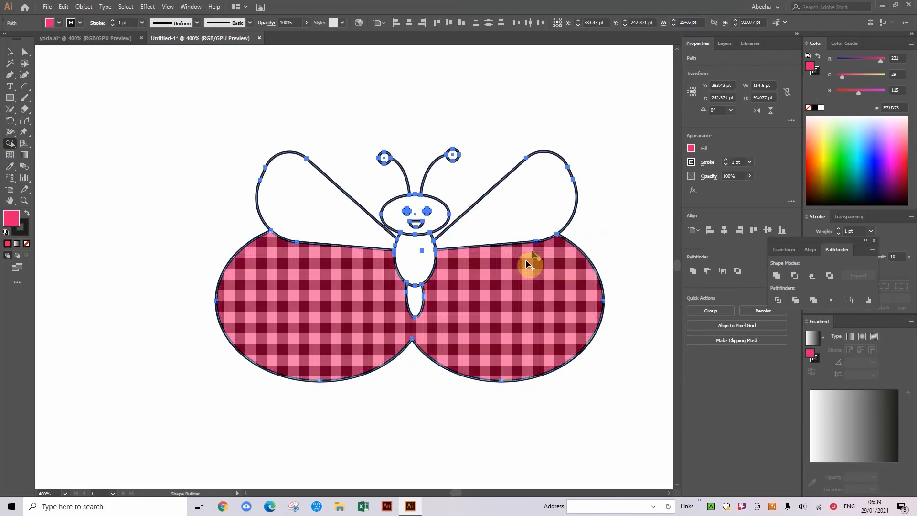
Fill both upper wings, the body and the tail with coral pink FF6073 using Shape Builder.
left_click(691, 148)
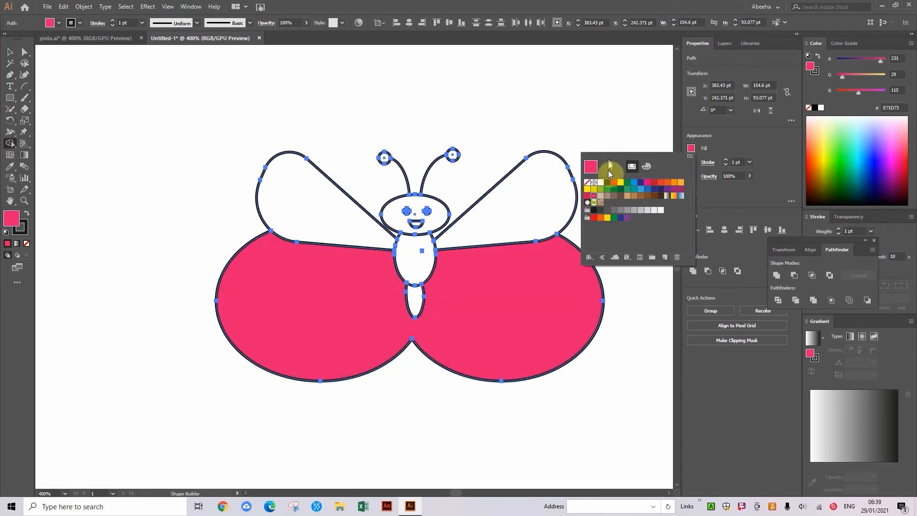
left_click(646, 167)
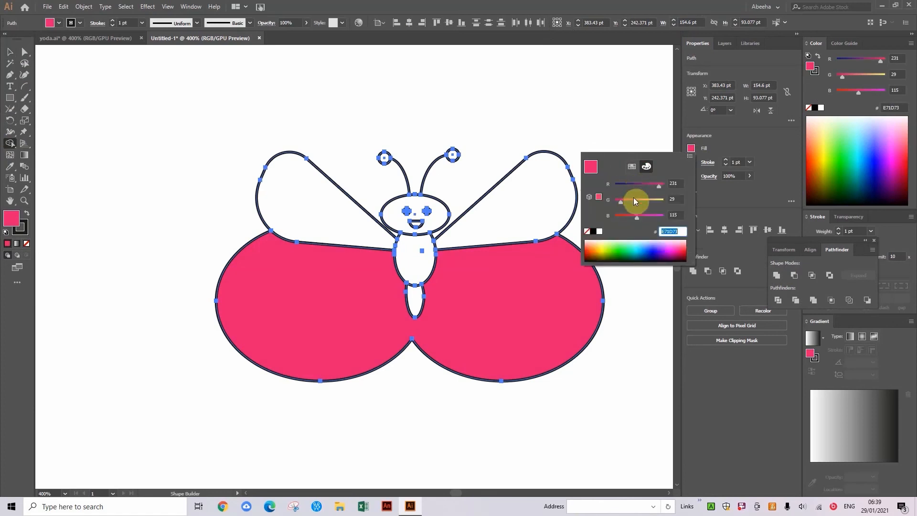
left_click_drag(662, 187, 634, 205)
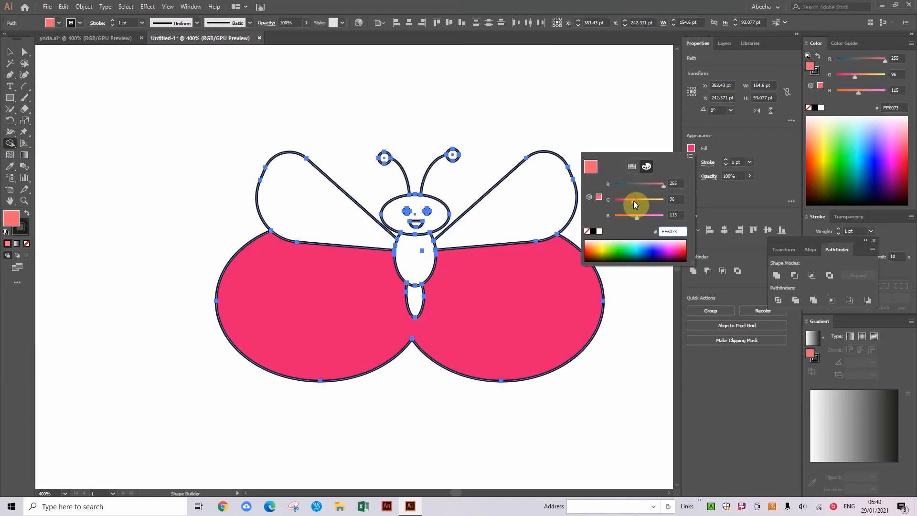
left_click(533, 192)
left_click(507, 200)
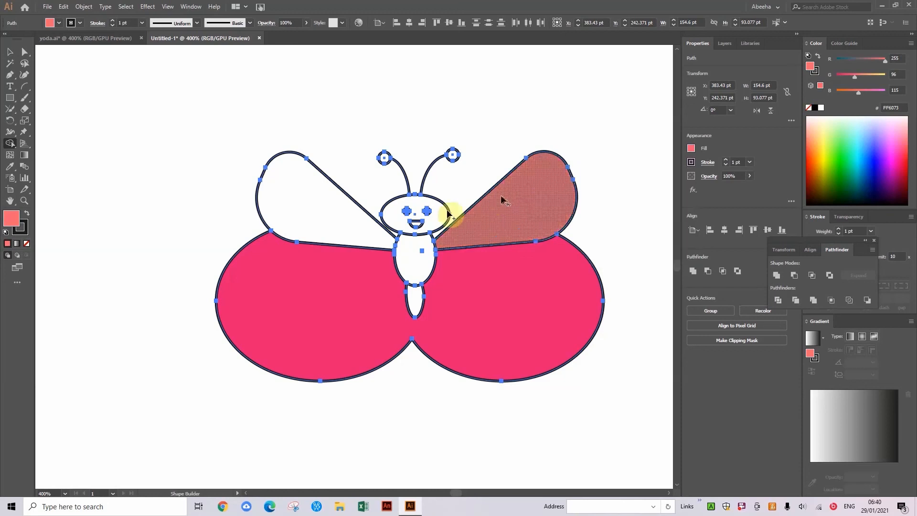
left_click(335, 221)
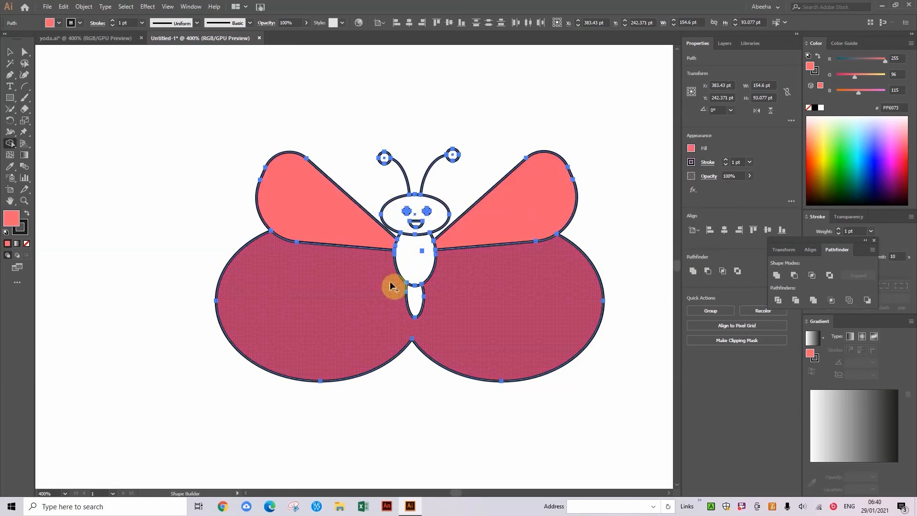
left_click(415, 308)
left_click(415, 260)
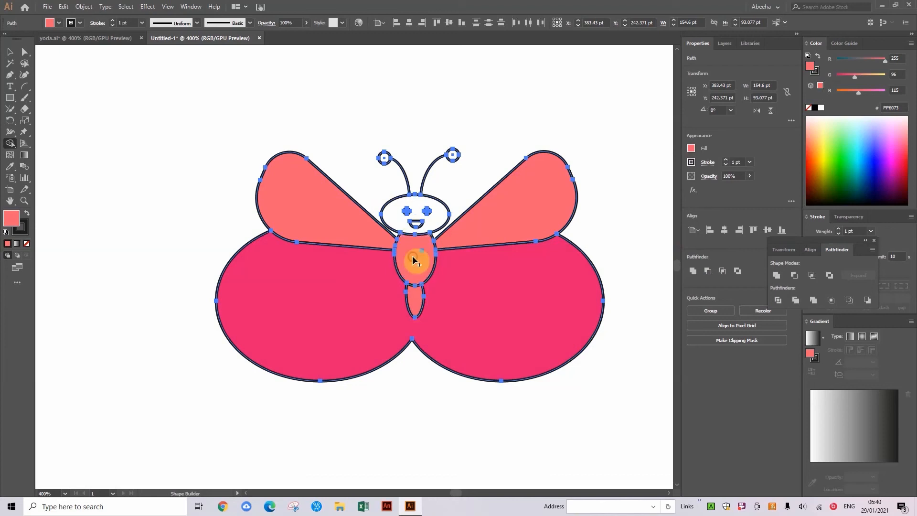
Fill the head with magenta and the eyes, mouth and antenna tips with black using Shape Builder.
left_click(691, 148)
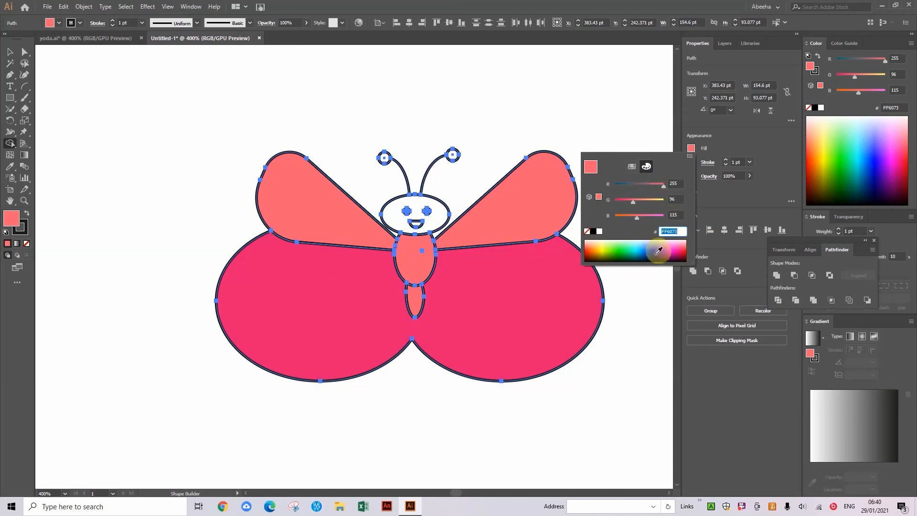
left_click(633, 254)
key("v")
Select the whole drawing and set its stroke to None, keeping the curved antenna lines stroked.
left_click(491, 190)
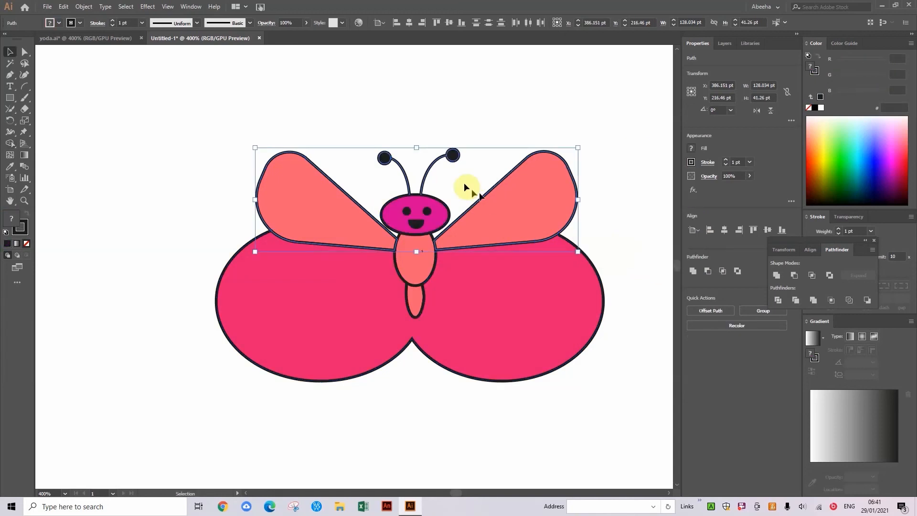
left_click_drag(213, 98, 717, 406)
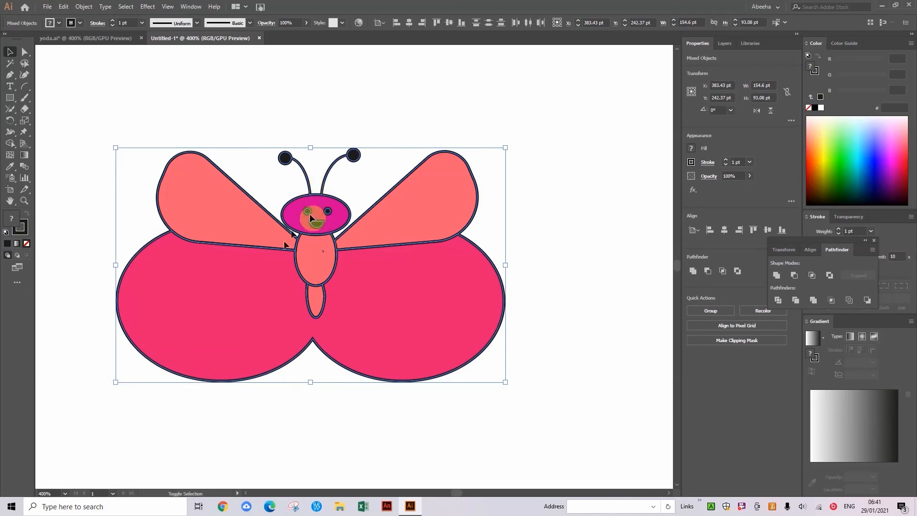
double_click(310, 186)
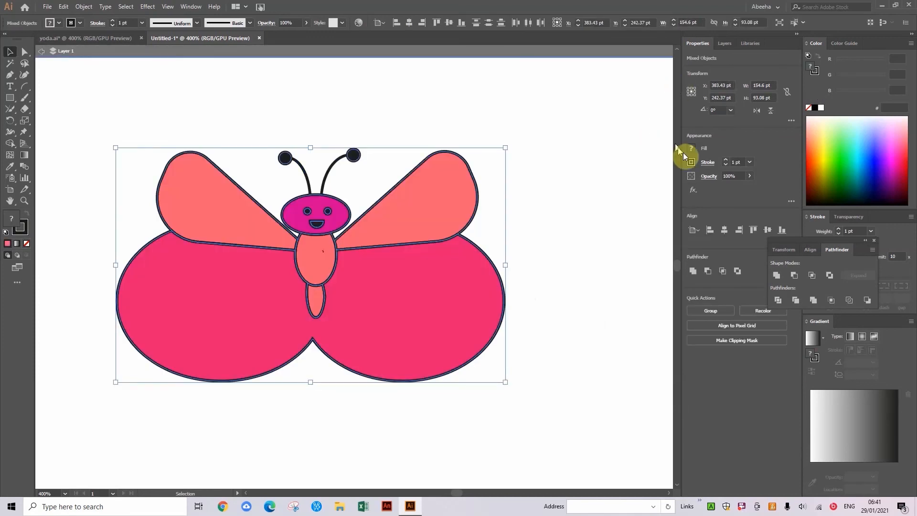
left_click(691, 162)
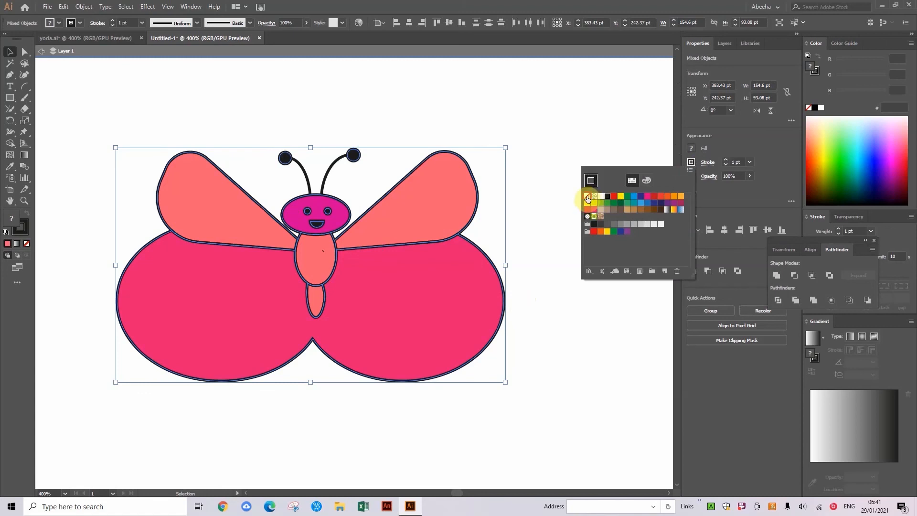
left_click(587, 198)
left_click(571, 325)
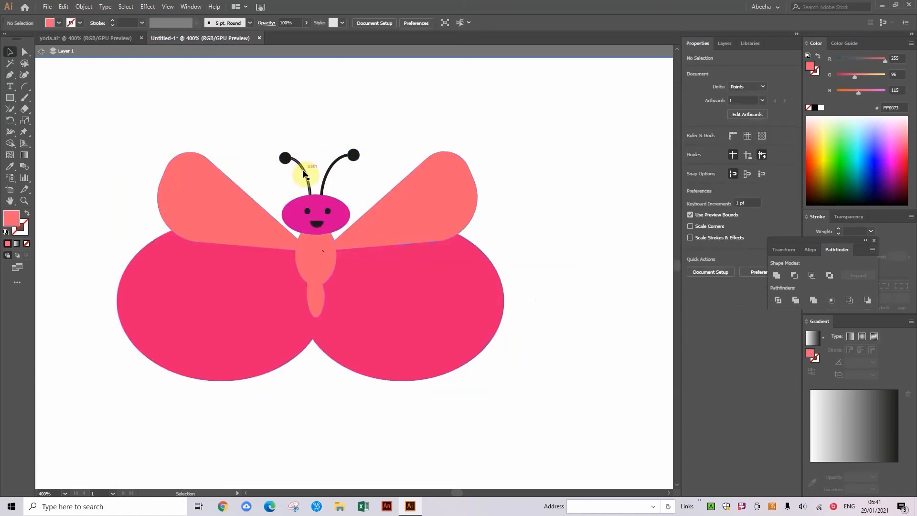
Reduce the stroke weight of both curved antenna lines to 0.5 pt.
left_click_drag(296, 175, 301, 196)
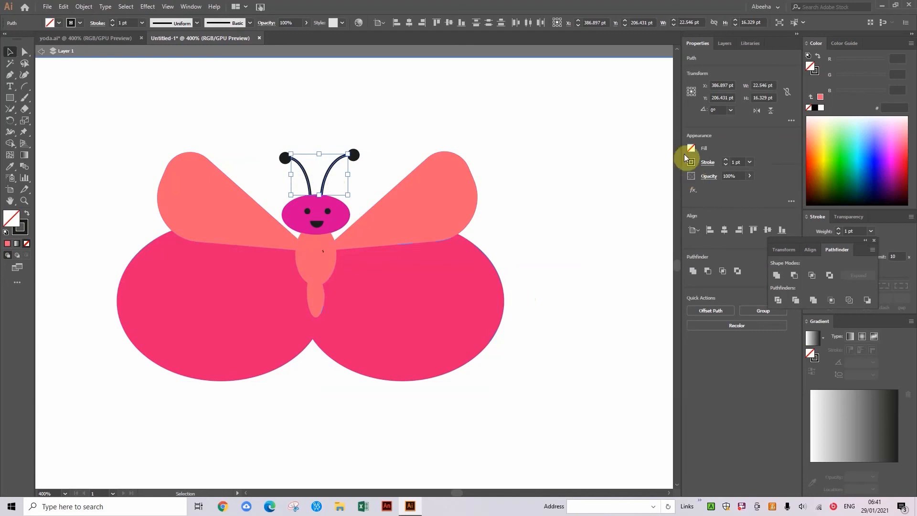
left_click(725, 165)
left_click(725, 165)
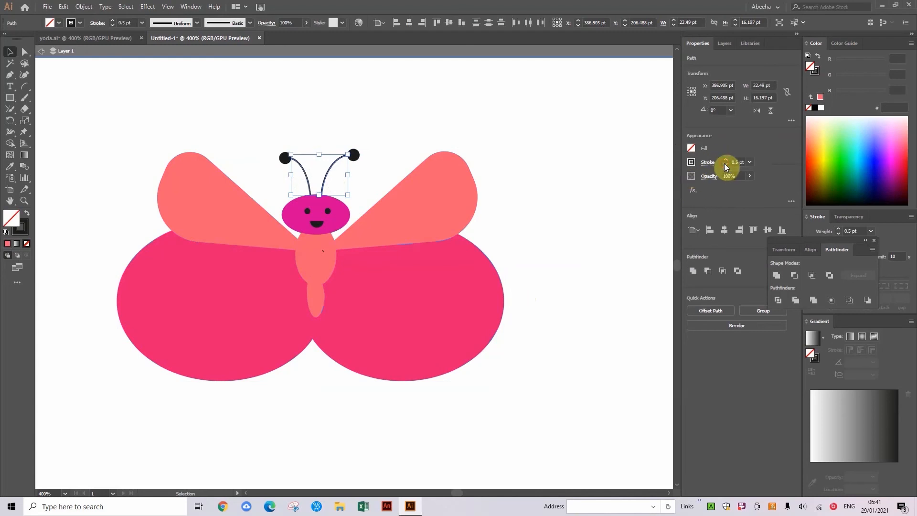
left_click(395, 77)
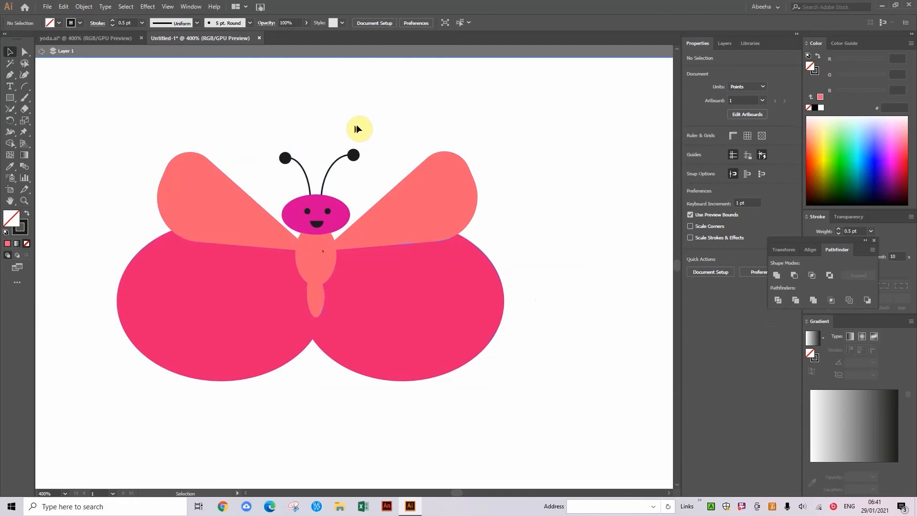
Select the black tip circle at the end of the right antenna.
left_click(353, 156)
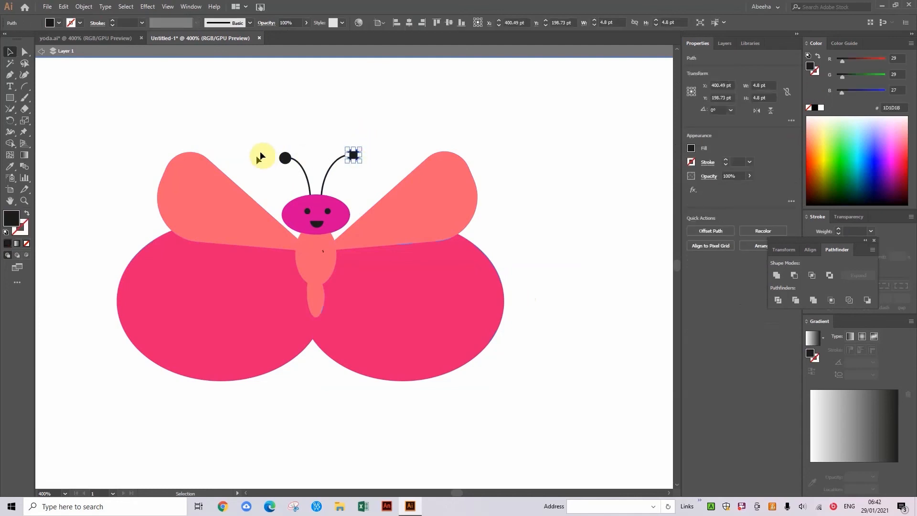